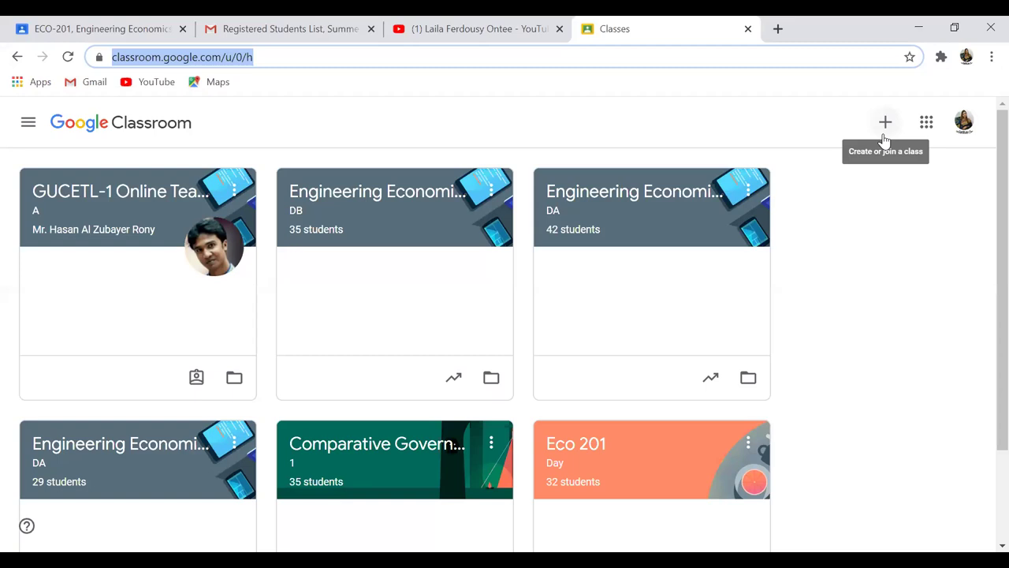
View the Join class dialog with its class code field, and close it without joining
left_click(885, 126)
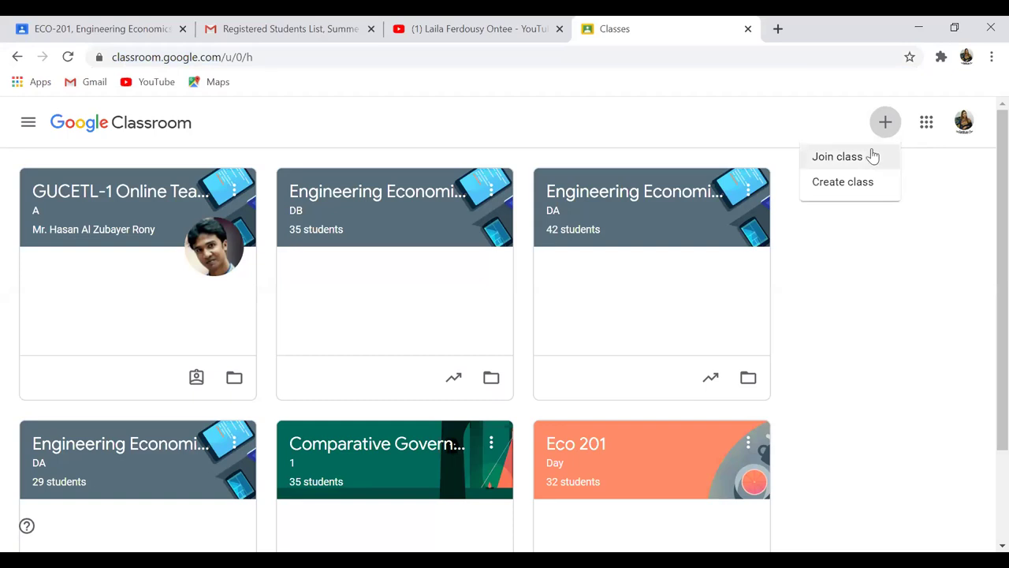
left_click(863, 160)
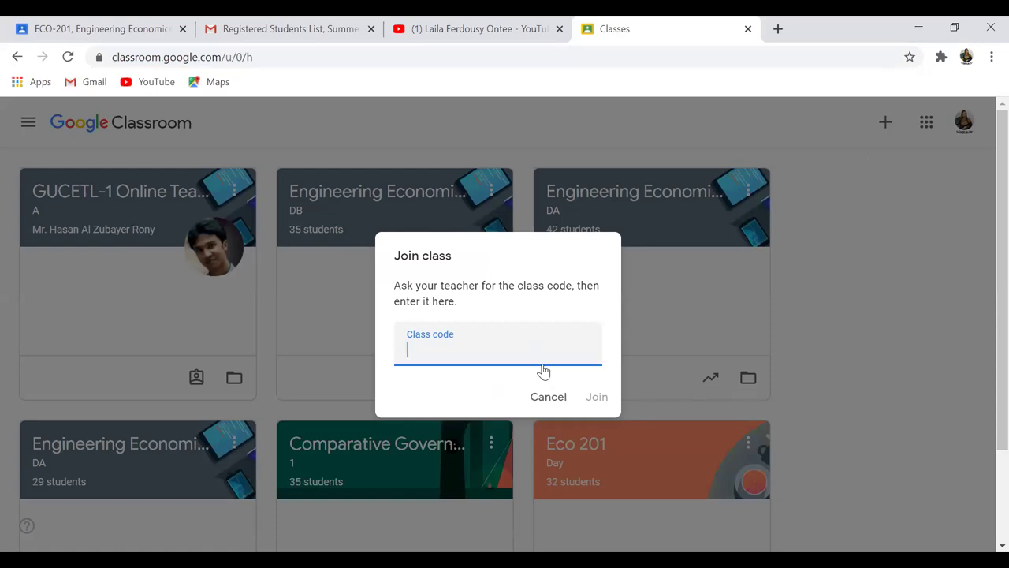
left_click(548, 398)
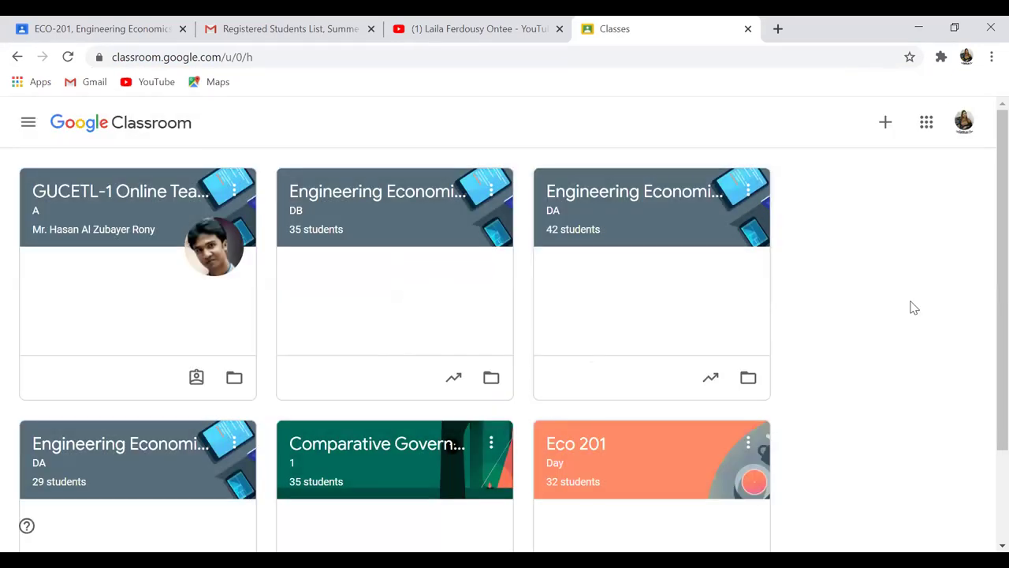
Open the MBS-405, Managerial Economics class from the teaching account and view its class code enlarged
left_click(68, 31)
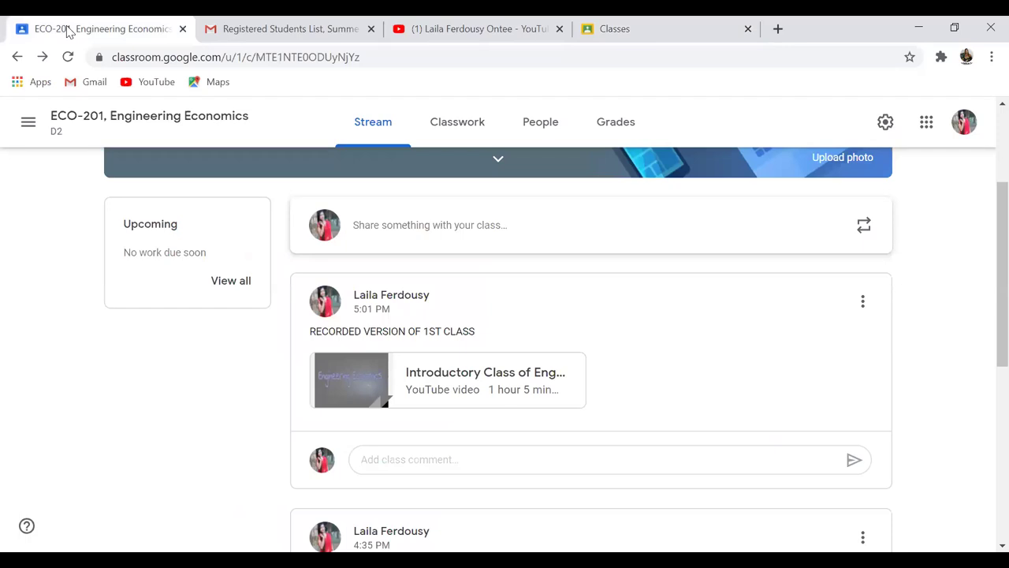
left_click(30, 122)
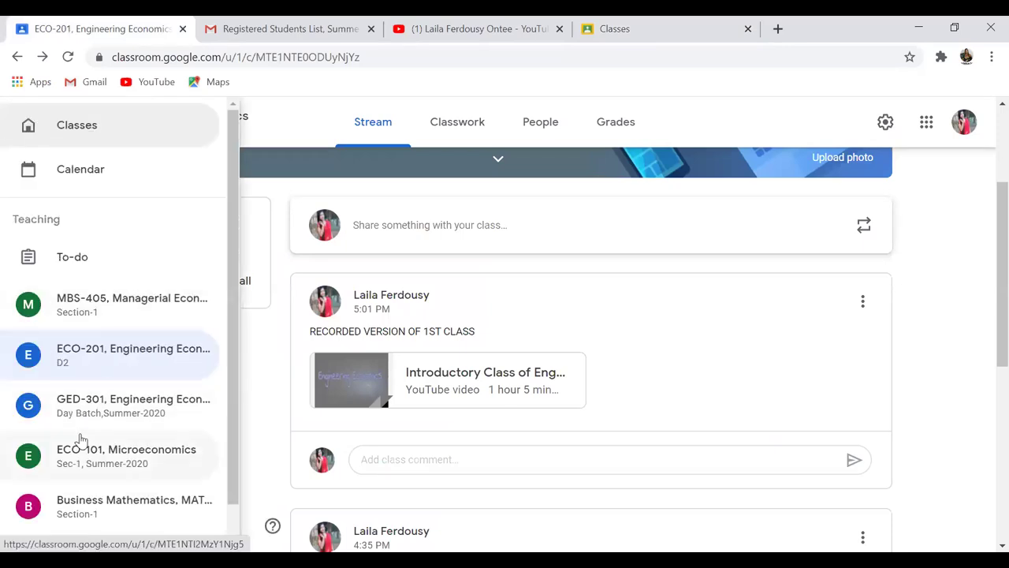
left_click(145, 312)
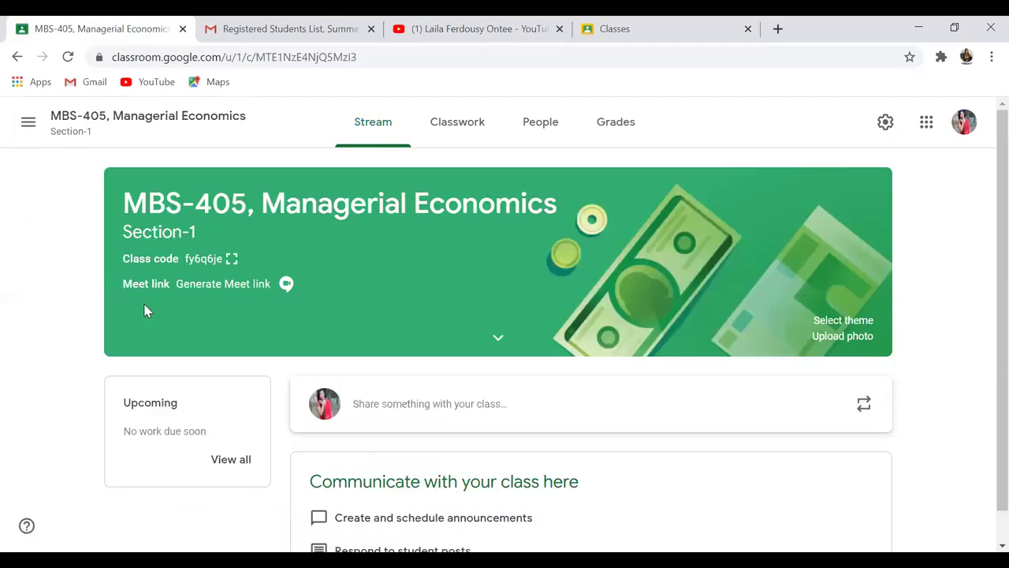
left_click(231, 261)
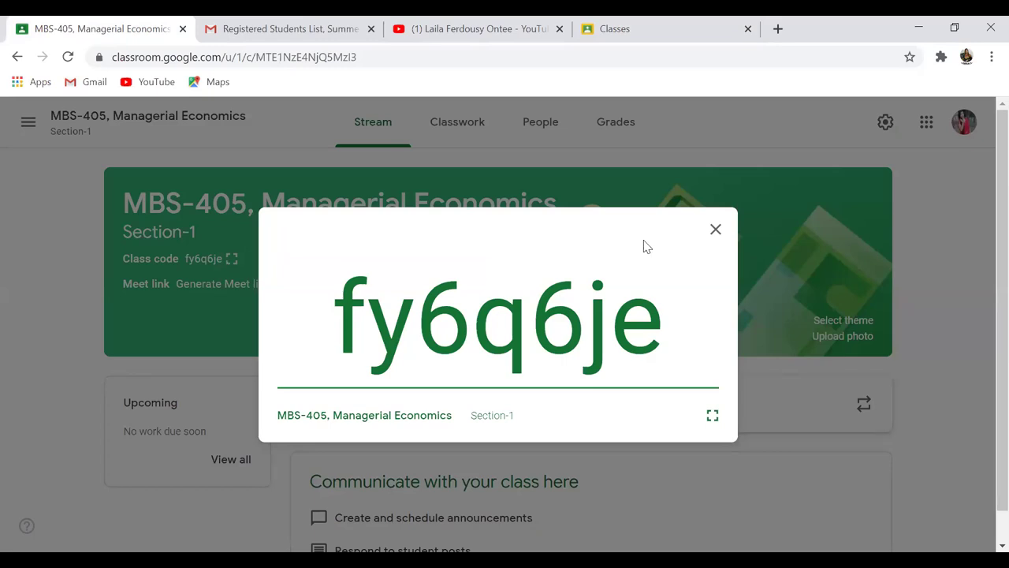
left_click(715, 230)
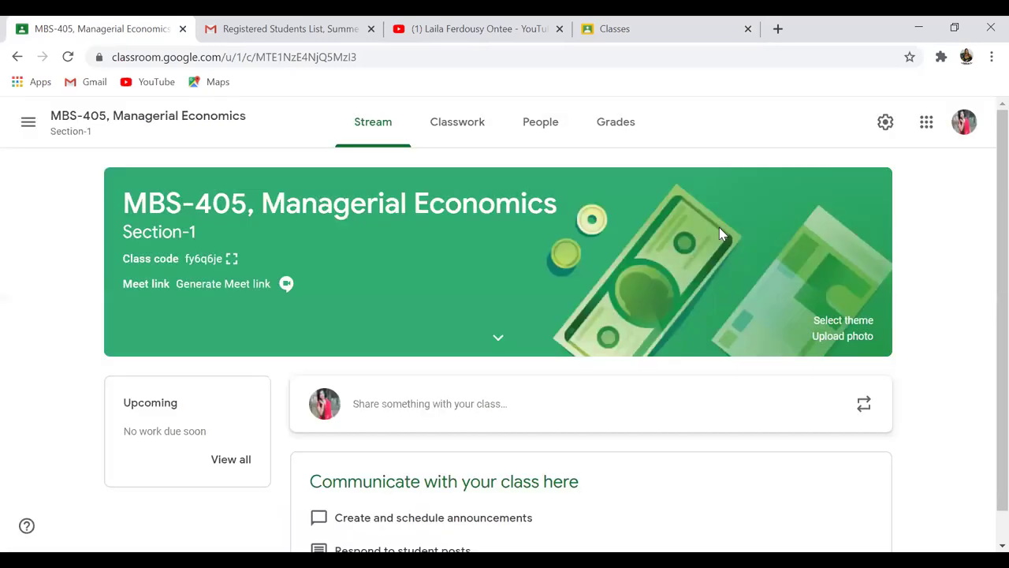
Review the class's teacher and student lists and check the options available for the first student
left_click(557, 124)
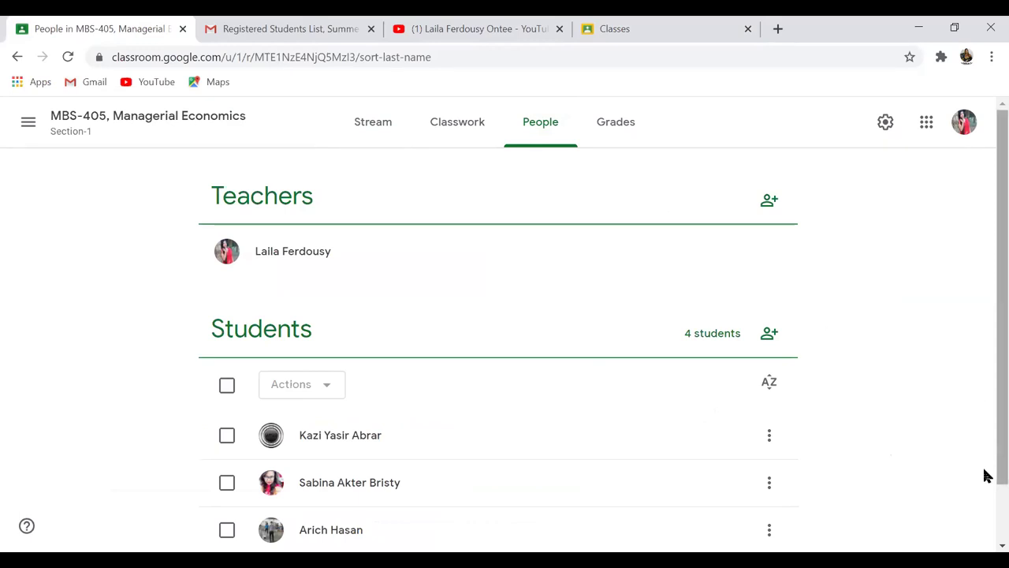
scroll(986, 513, "down", 1)
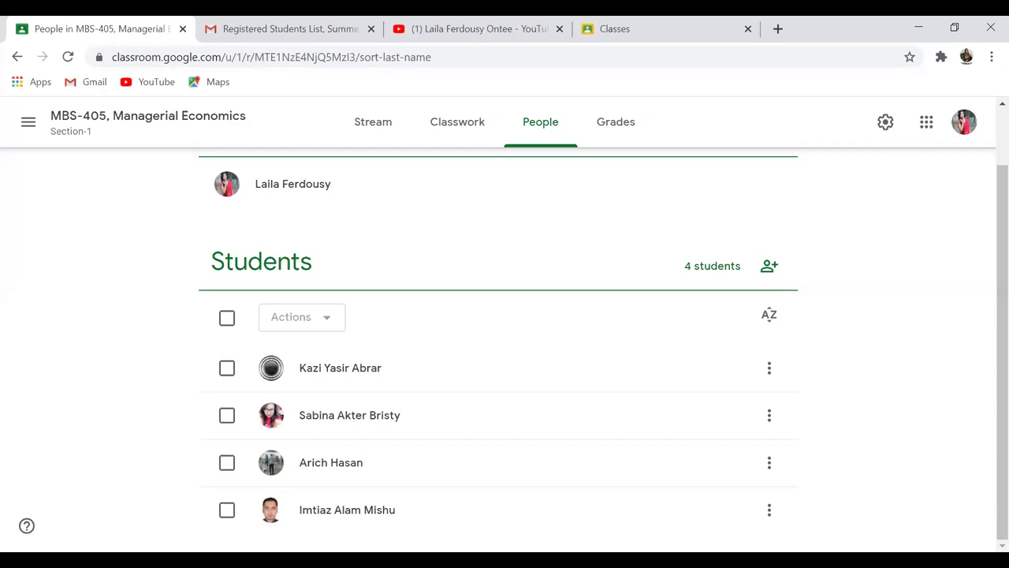
left_click(770, 371)
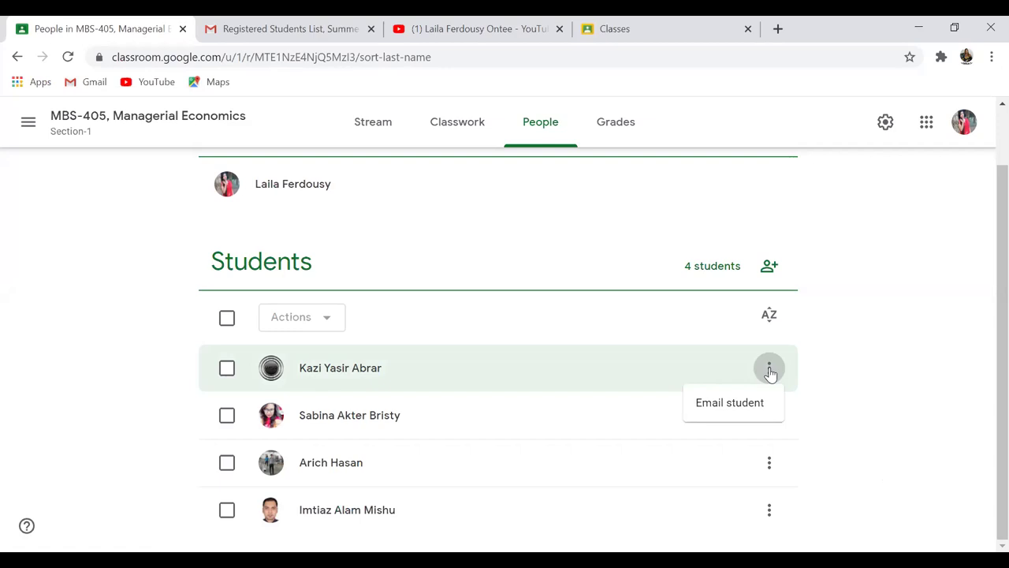
left_click(907, 369)
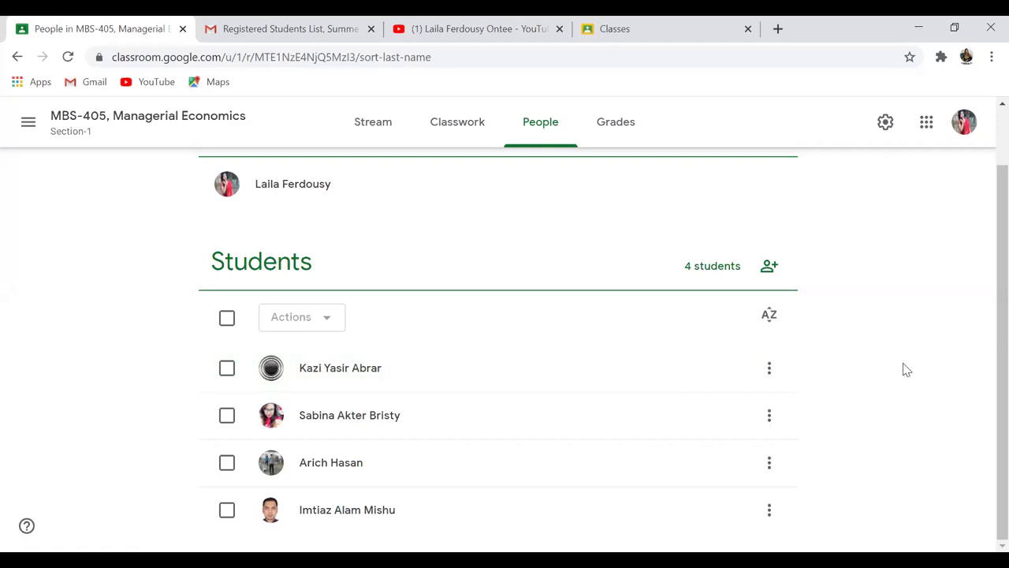
Start a class announcement in the MBS-405 stream with the text "Course outline of Managerial Economics"
left_click(394, 126)
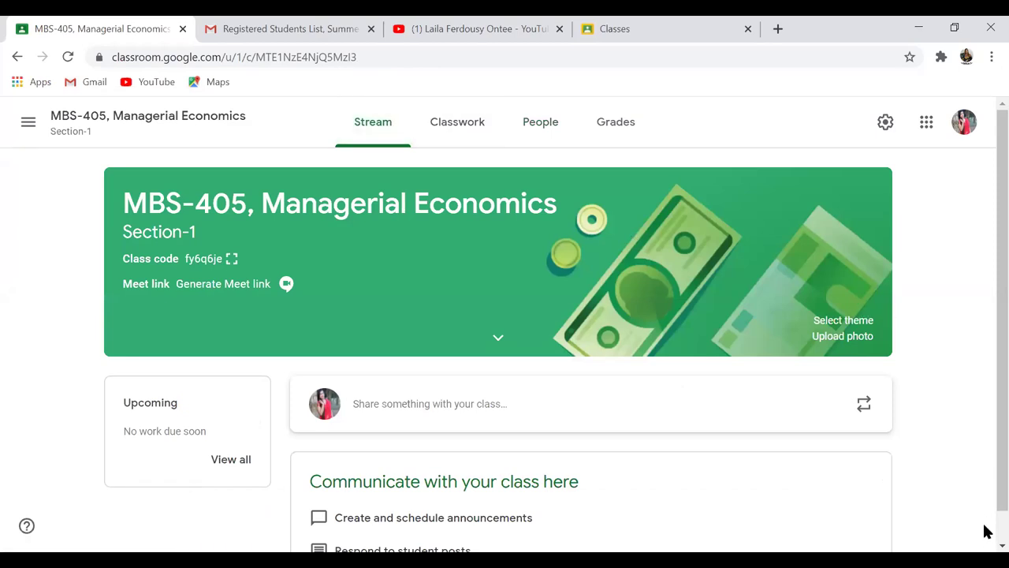
scroll(985, 534, "down", 1)
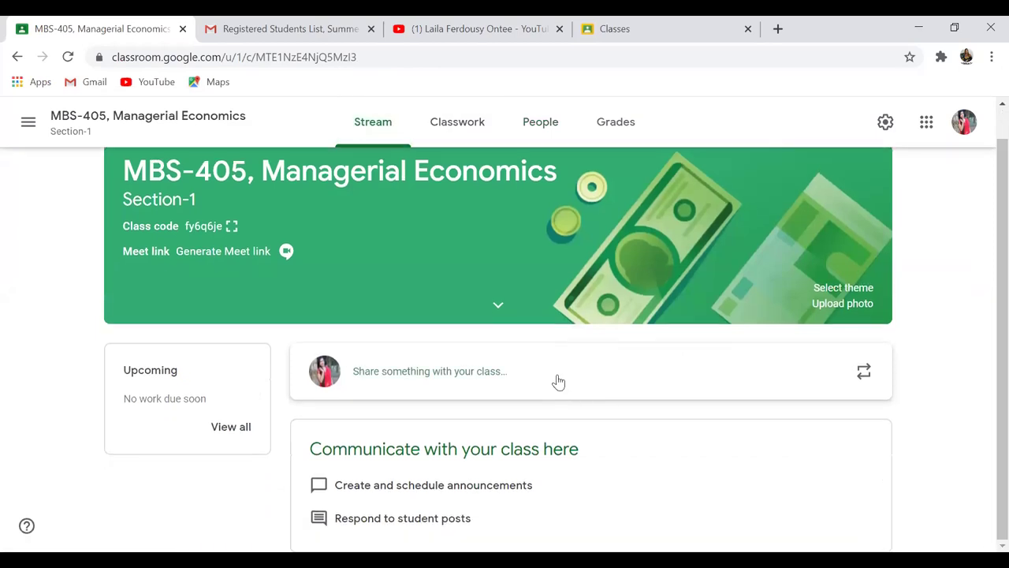
left_click(557, 382)
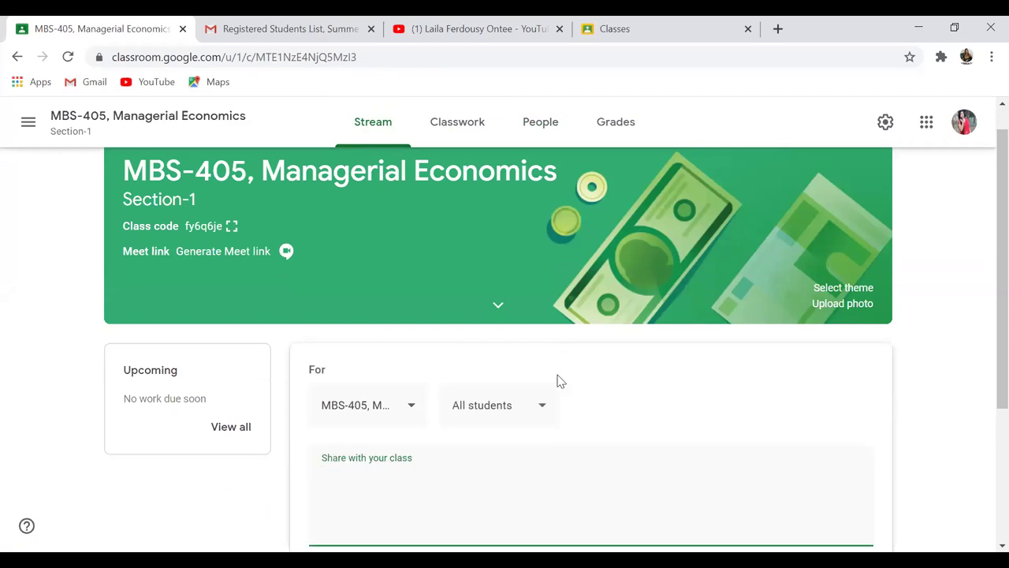
scroll(985, 521, "down", 2)
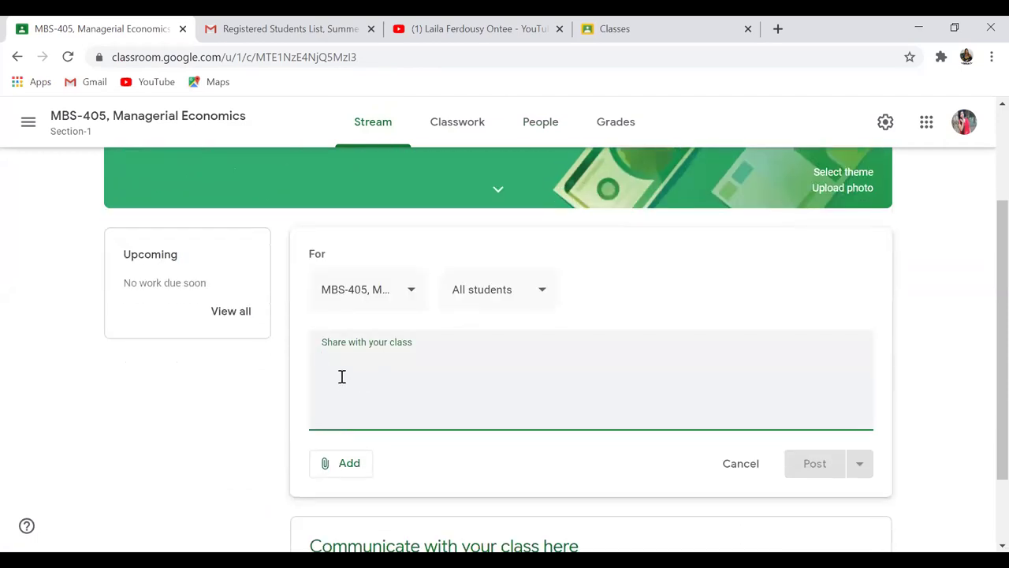
type("Course outline of Ma")
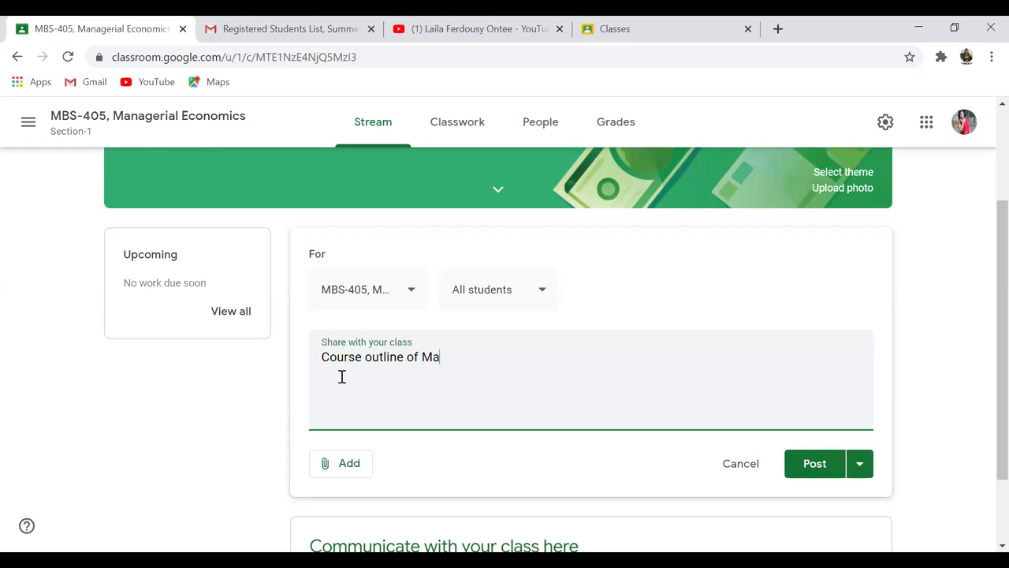
type("nagerial Economics")
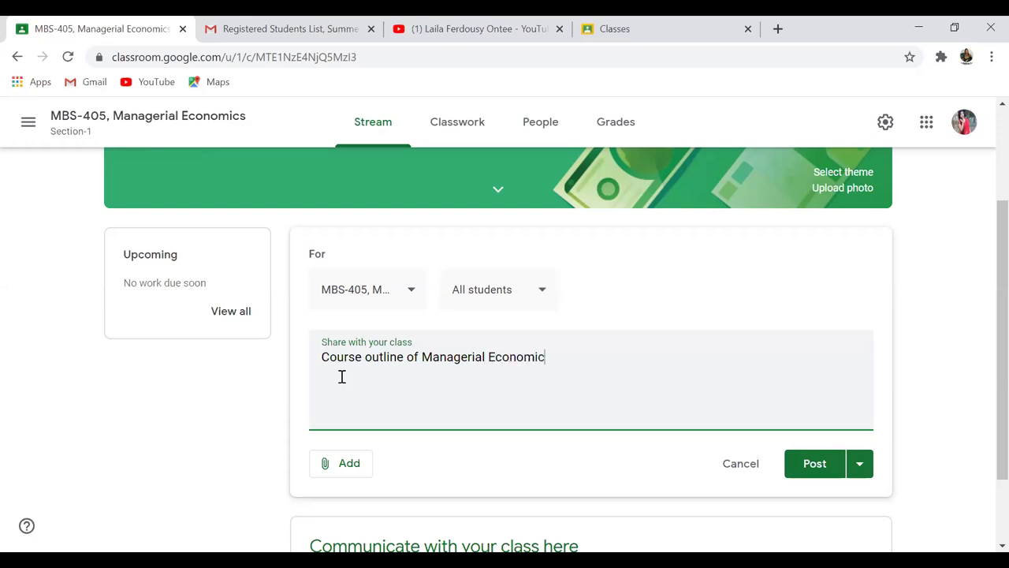
Upload the MBS-405 Word file from the SUMMER-2020 folder inside MBS 405 on drive D as an attachment and post the announcement
left_click(328, 474)
left_click(343, 501)
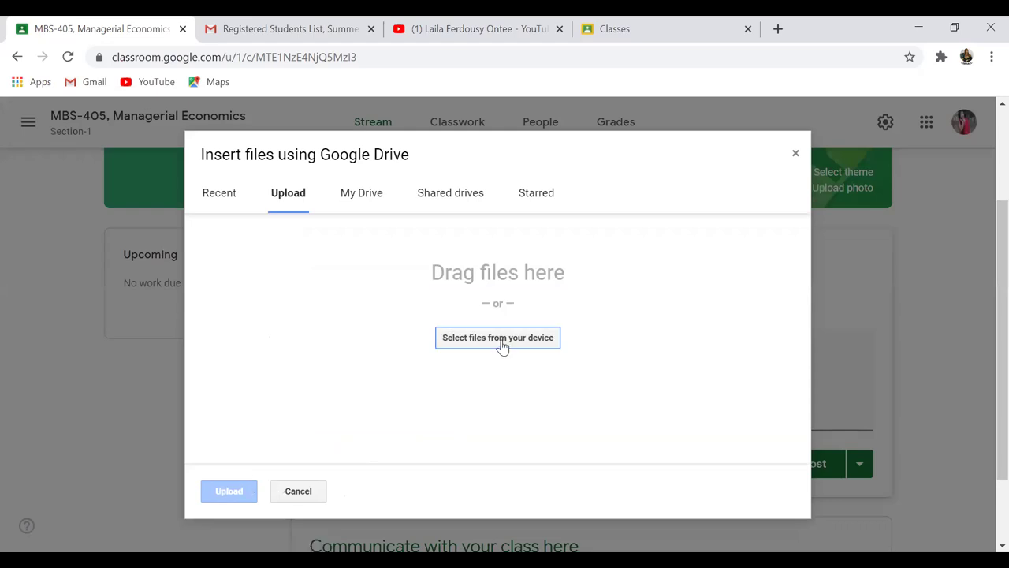
left_click(503, 345)
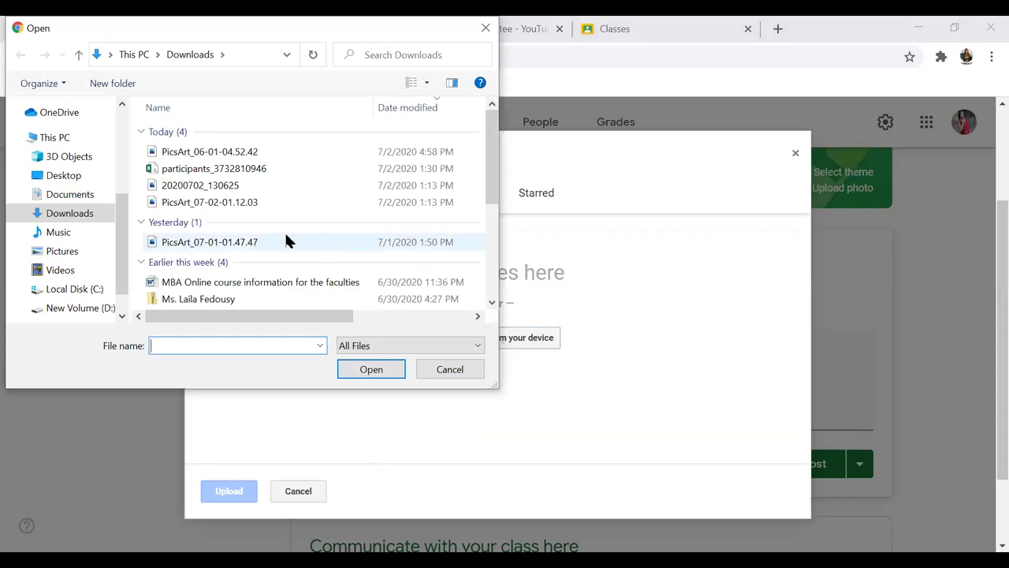
left_click(102, 311)
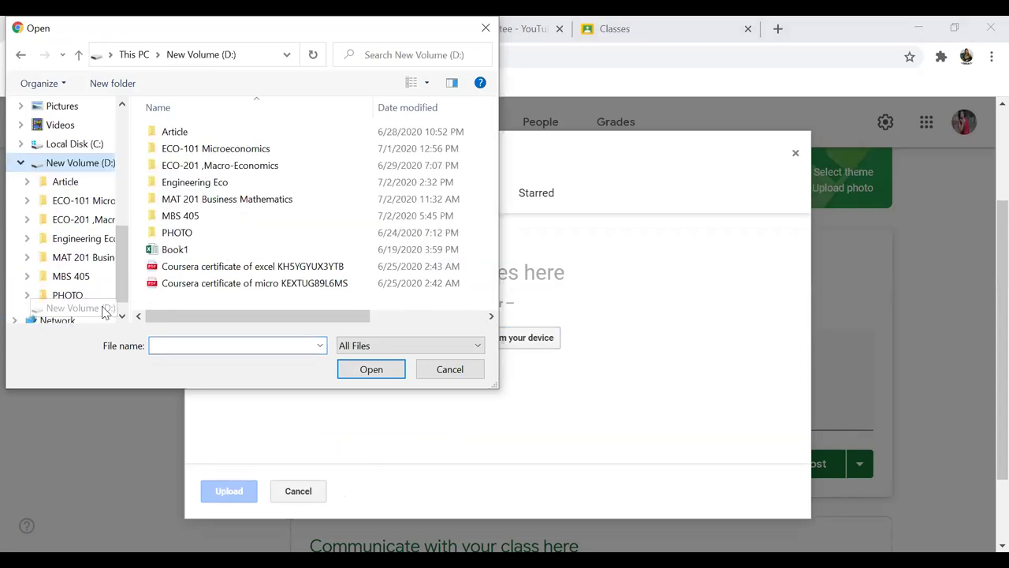
double_click(210, 217)
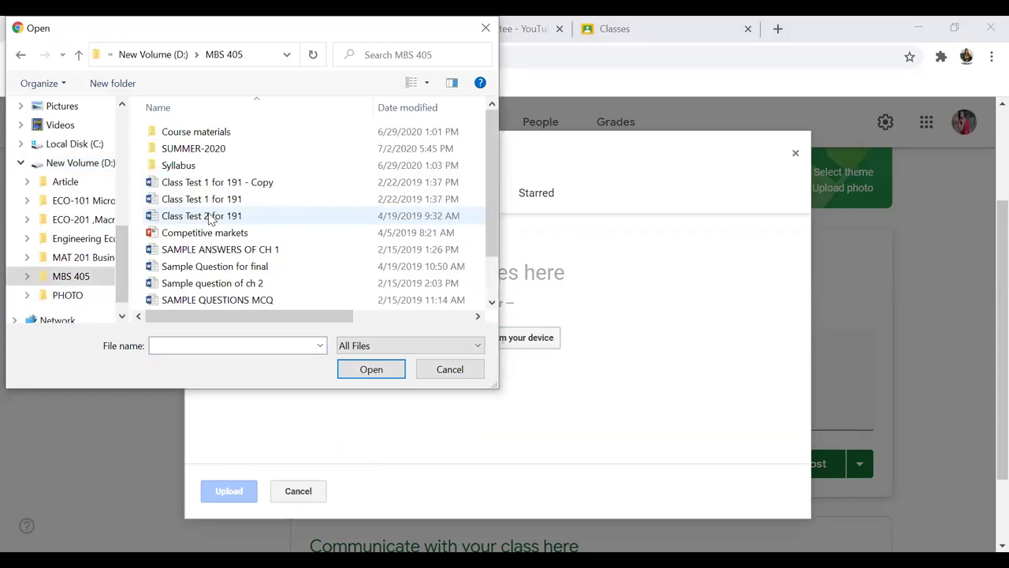
double_click(220, 149)
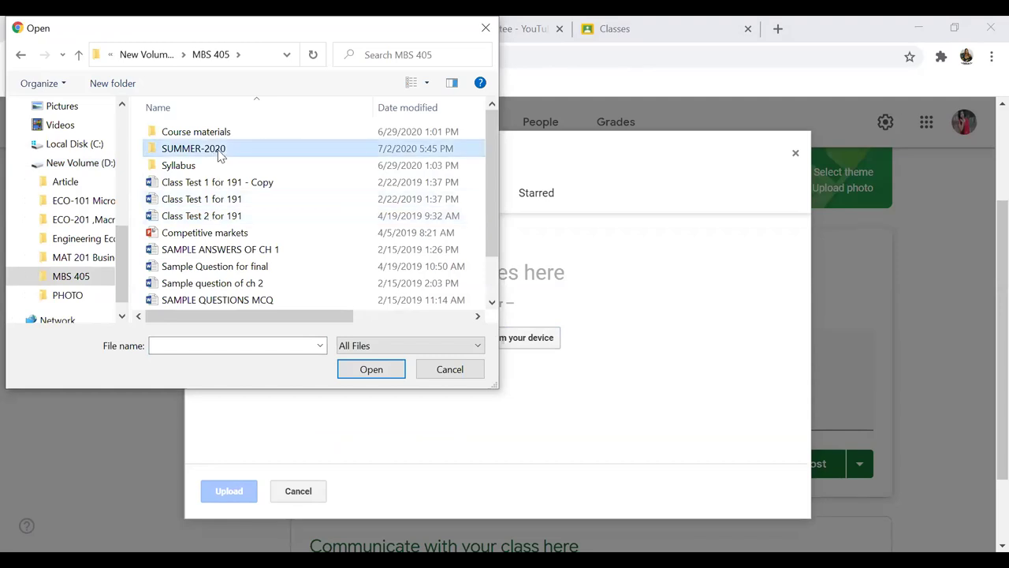
left_click(193, 136)
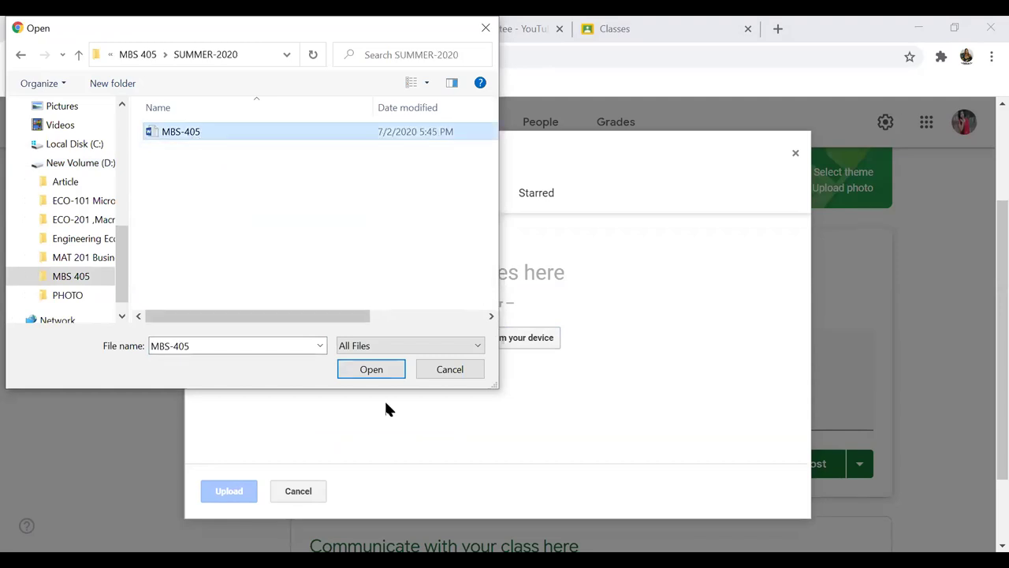
left_click(377, 372)
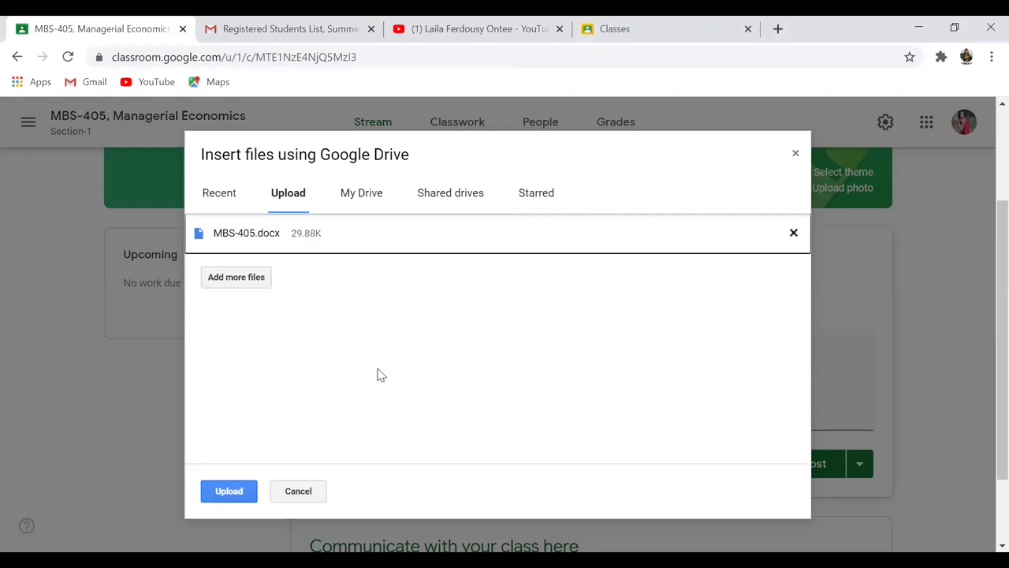
left_click(224, 492)
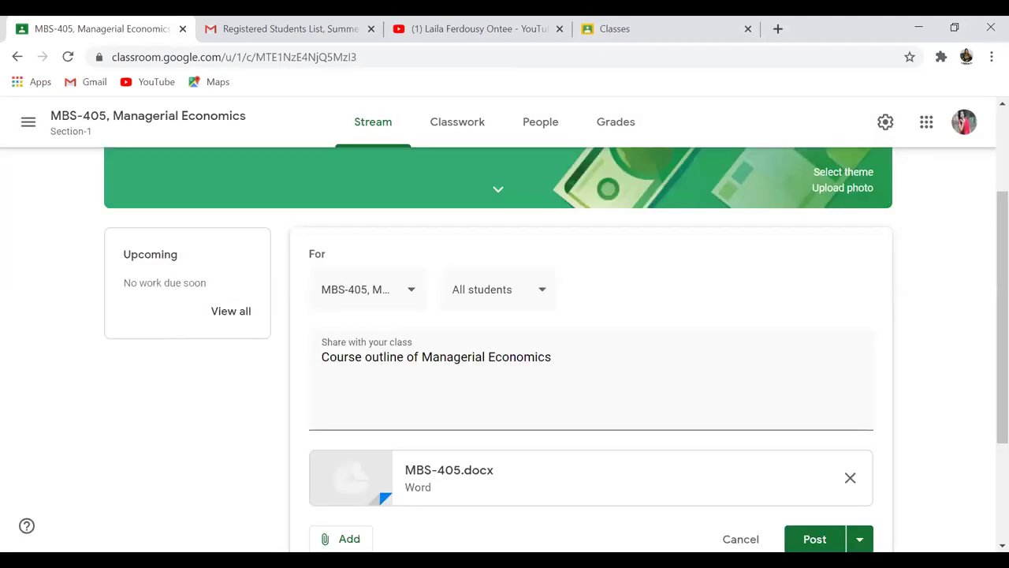
left_click(814, 539)
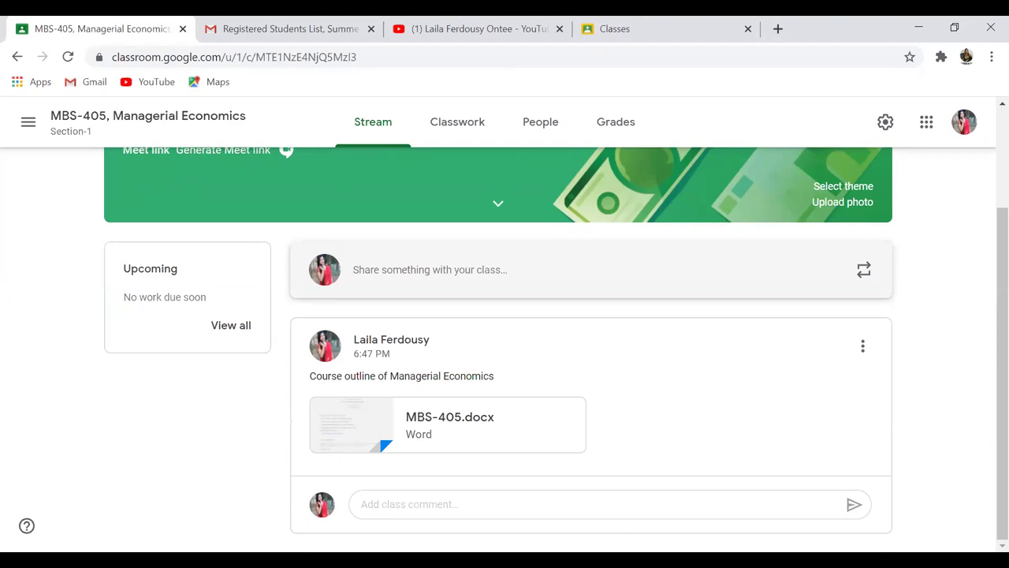
Preview the posted MBS-405.docx attachment, try its print option, and return to the class stream
left_click(353, 420)
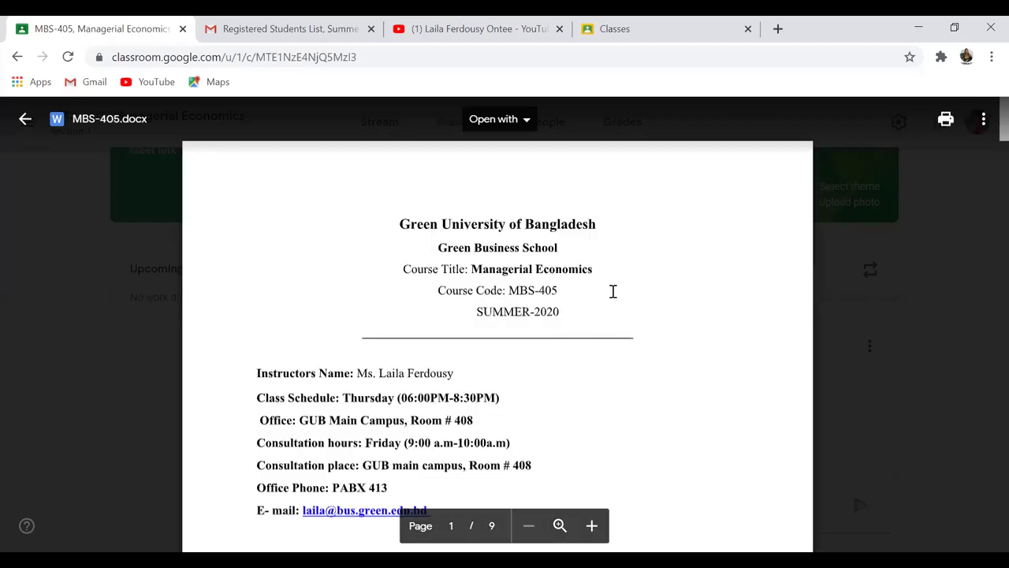
left_click(945, 120)
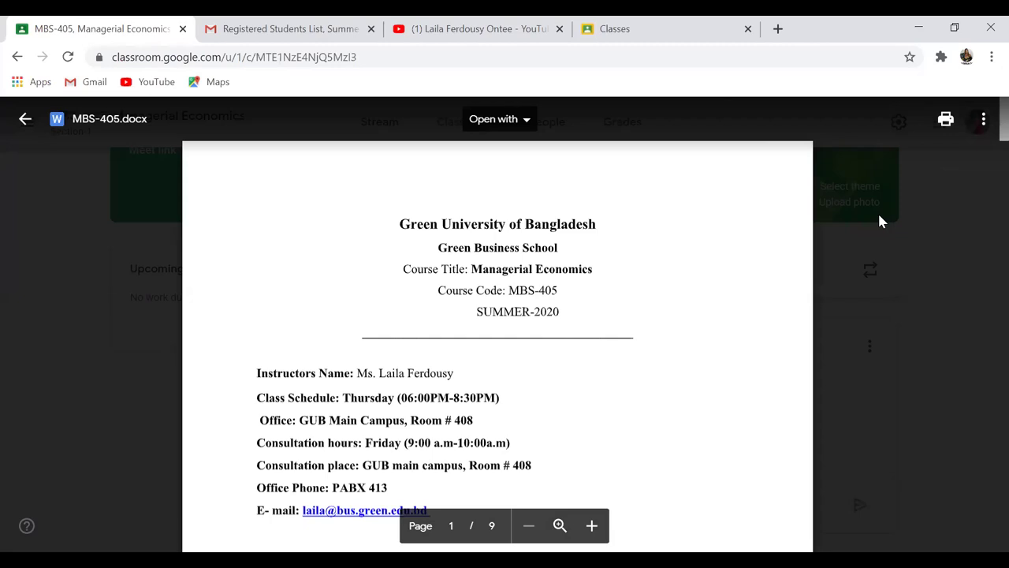
left_click(25, 118)
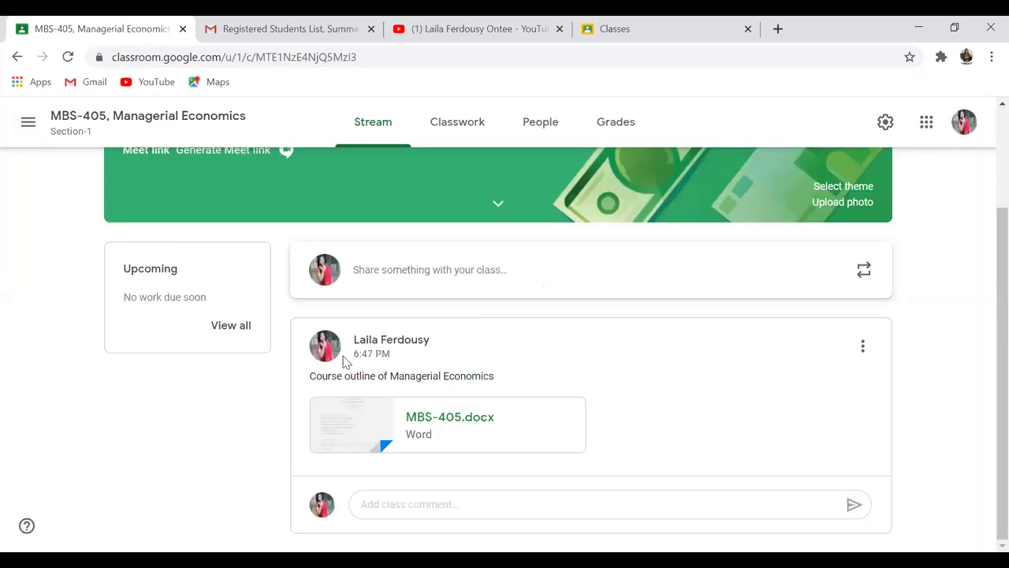
left_click(361, 432)
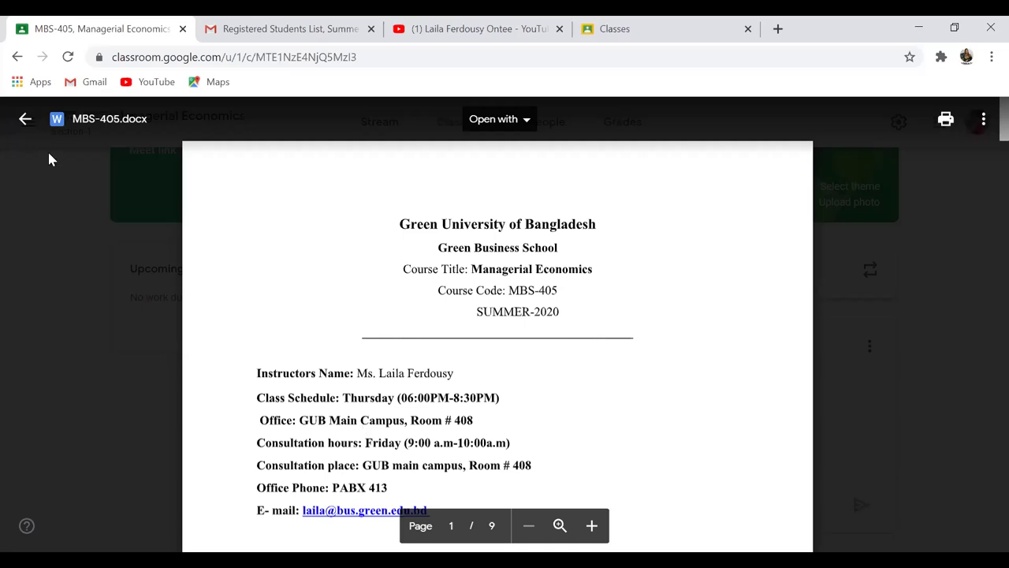
left_click(25, 120)
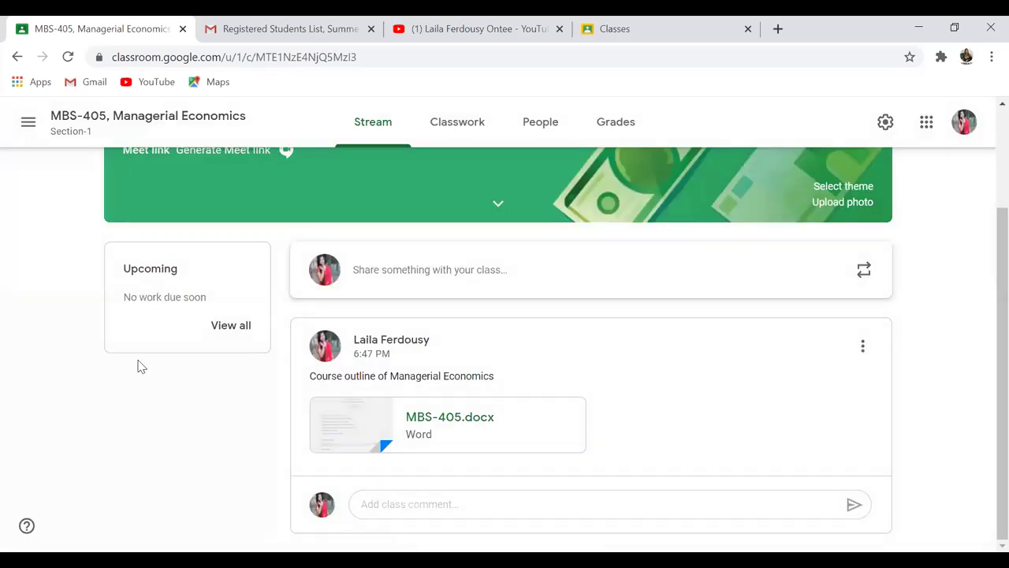
Open the stream of the GED-301, Engineering Economics class to view its posts
left_click(29, 126)
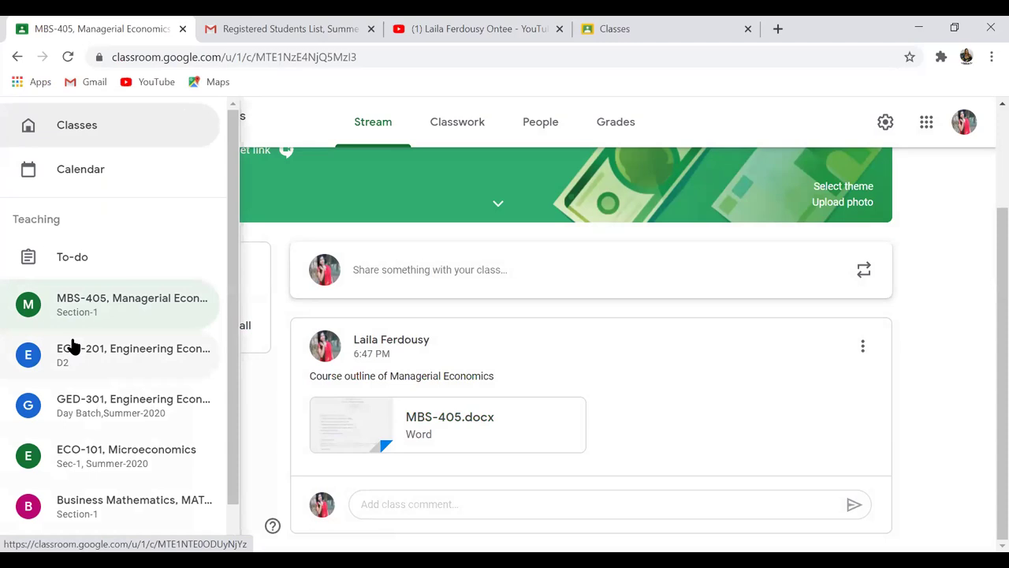
left_click(111, 411)
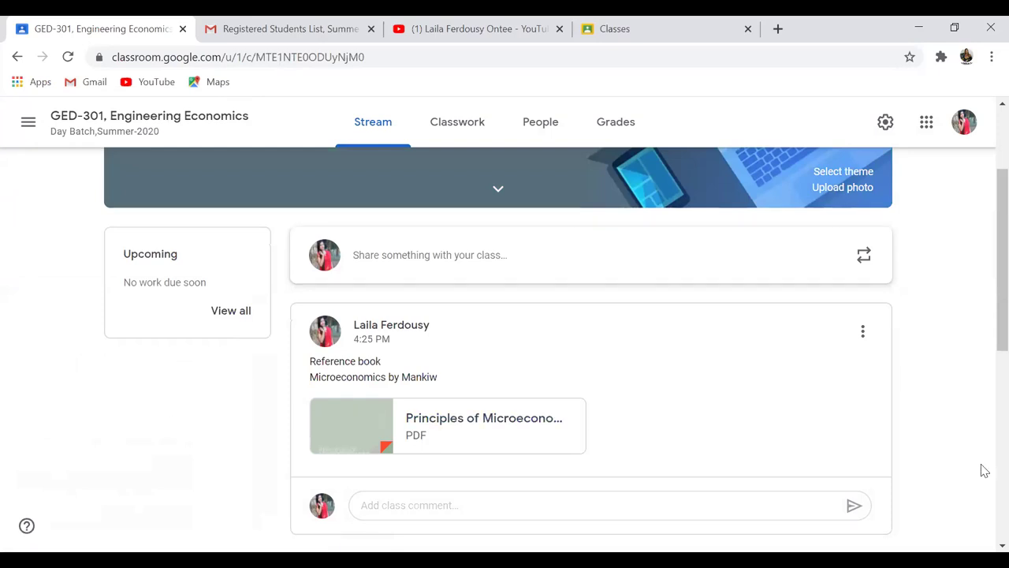
triple_click(812, 296)
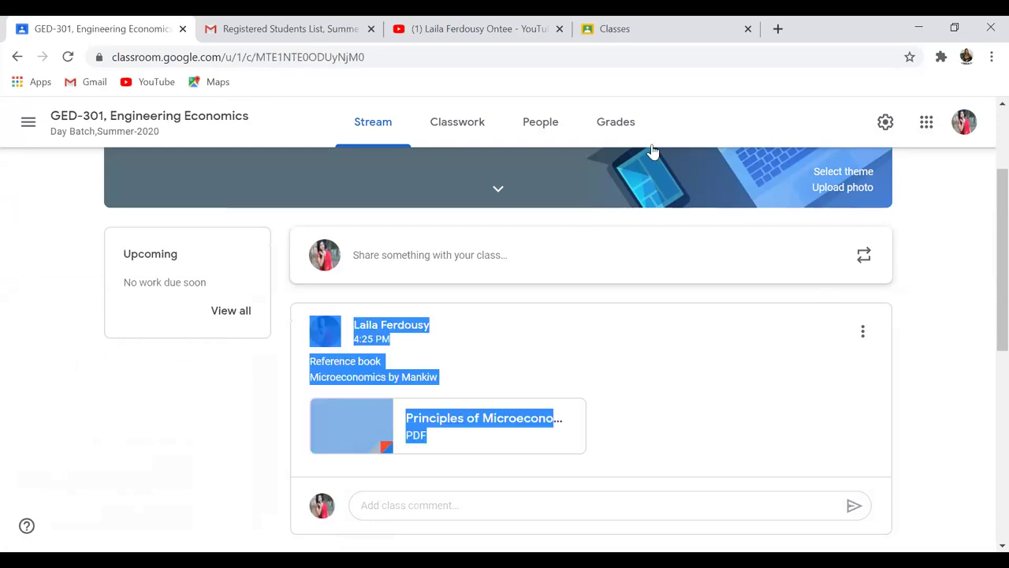
Examine the list of teachers and students enrolled in the GED-301, Engineering Economics class
left_click(544, 124)
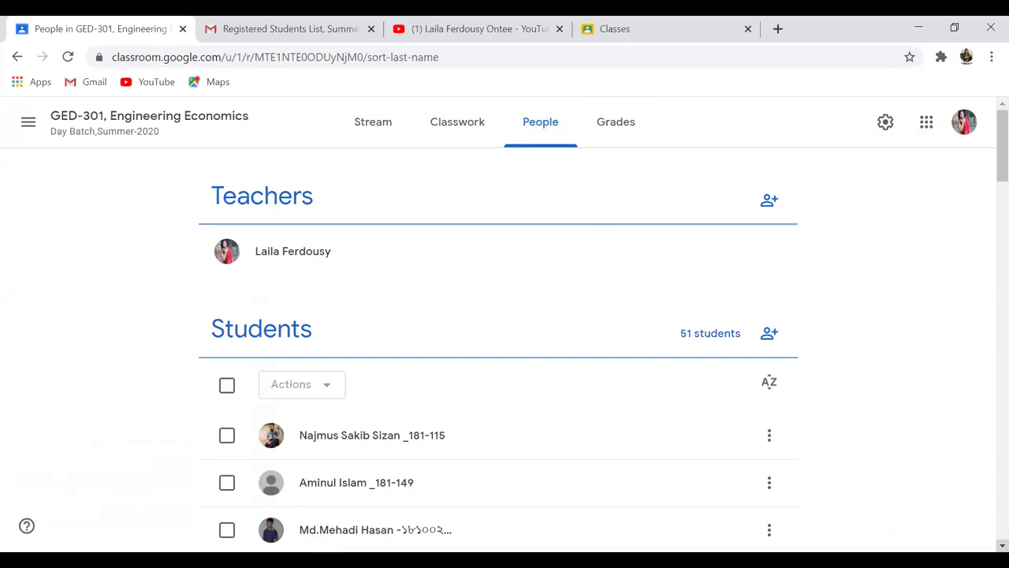
scroll(505, 355, "down", 2)
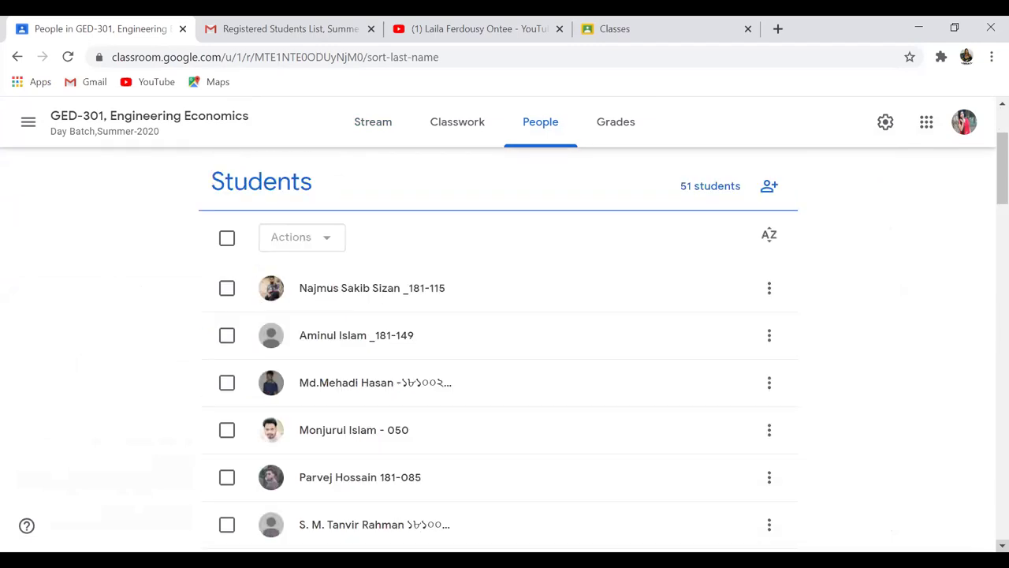
scroll(504, 355, "down", 2)
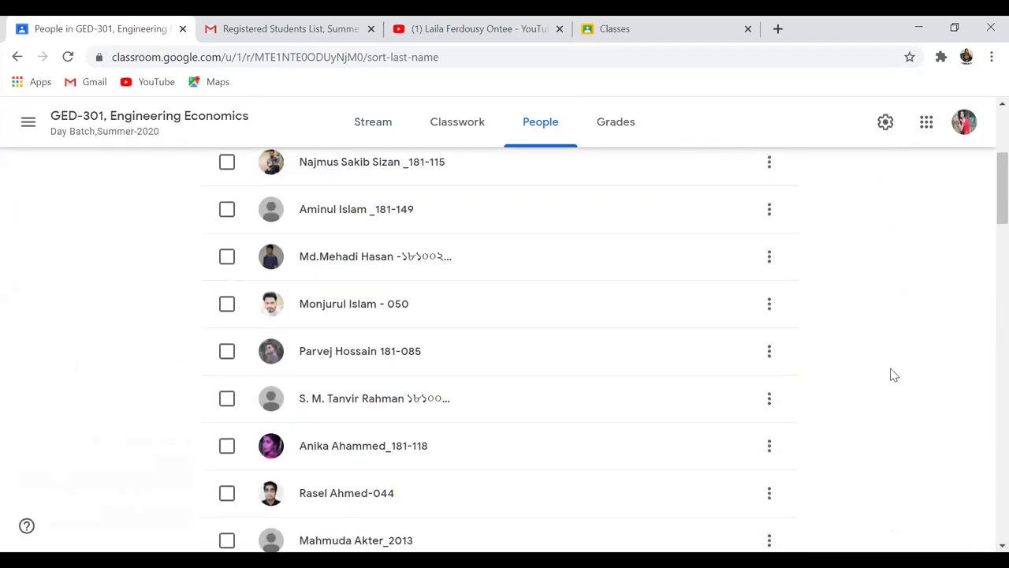
Return to the GED-301 stream and review its posts from the reference book down to the Summer 2020 course outline
left_click(376, 134)
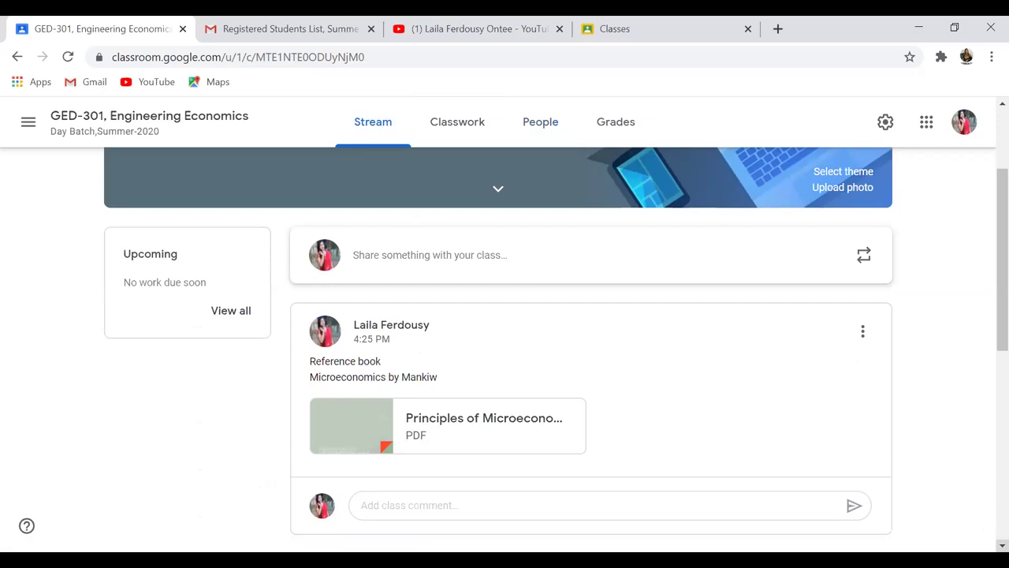
left_click(1002, 545)
scroll(1002, 546, "down", 3)
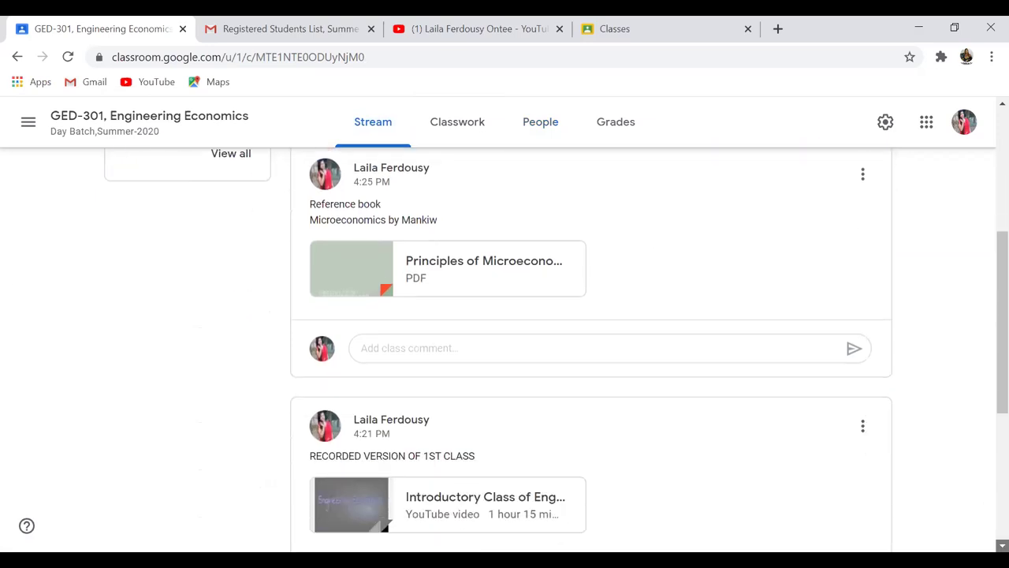
scroll(1002, 546, "down", 1)
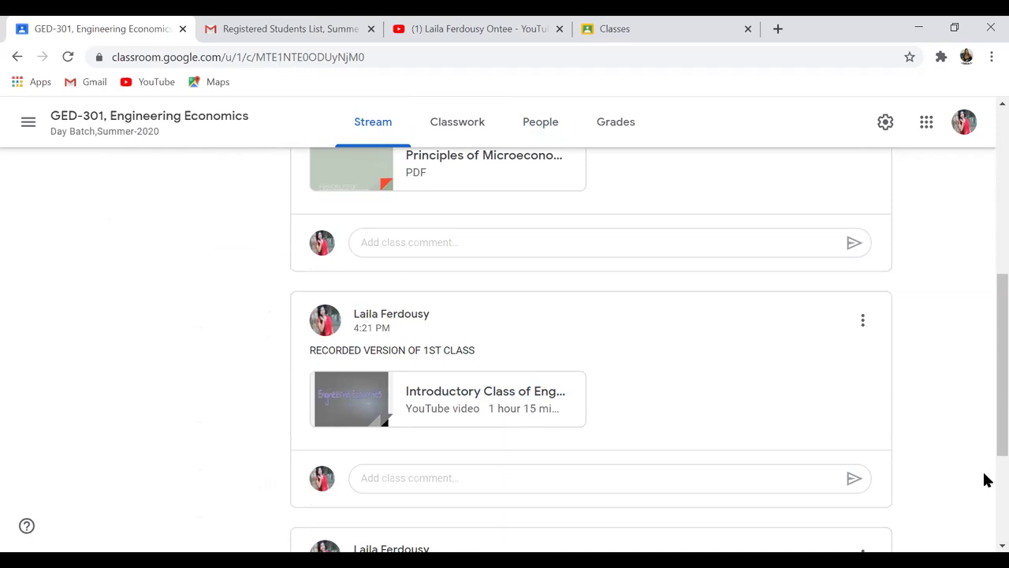
scroll(591, 349, "down", 3)
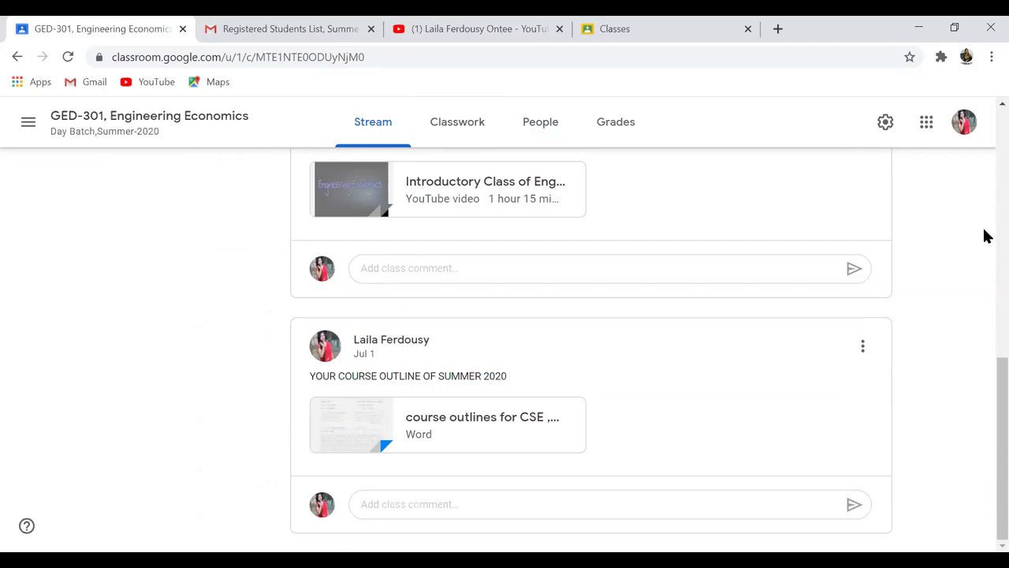
scroll(986, 236, "up", 5)
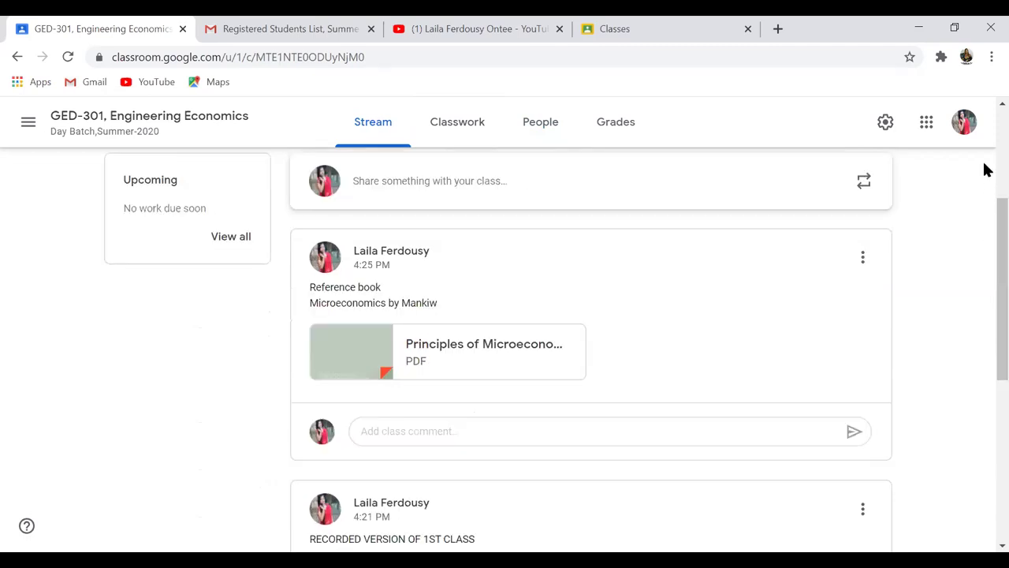
scroll(985, 169, "up", 3)
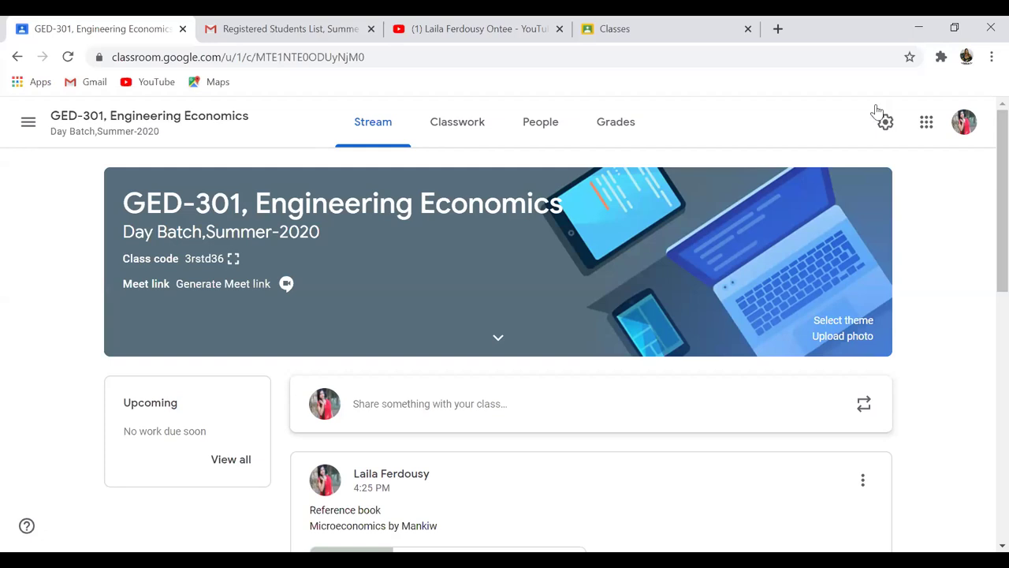
Check the grades page and the classwork page of the GED-301 class
left_click(623, 126)
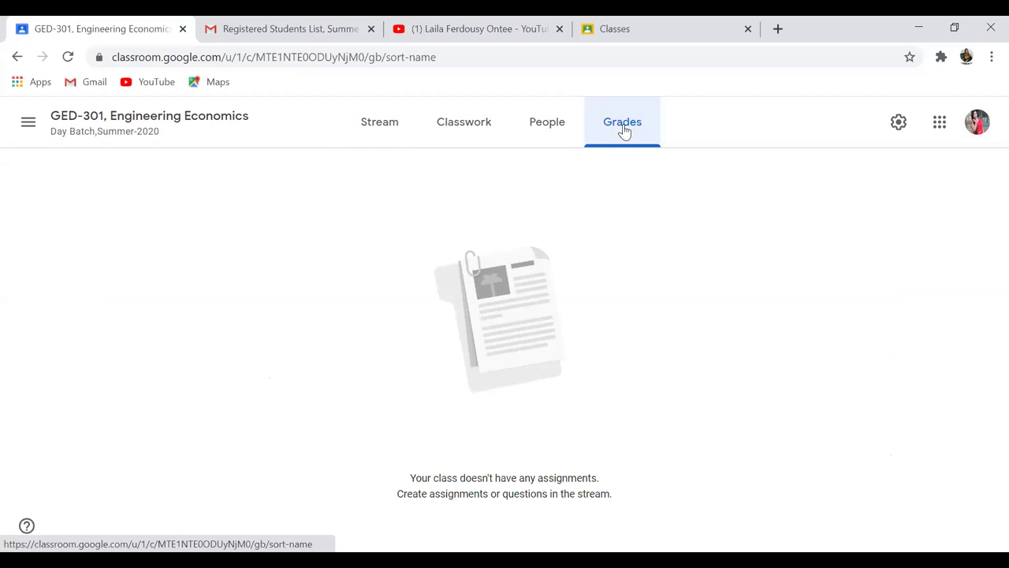
left_click(464, 124)
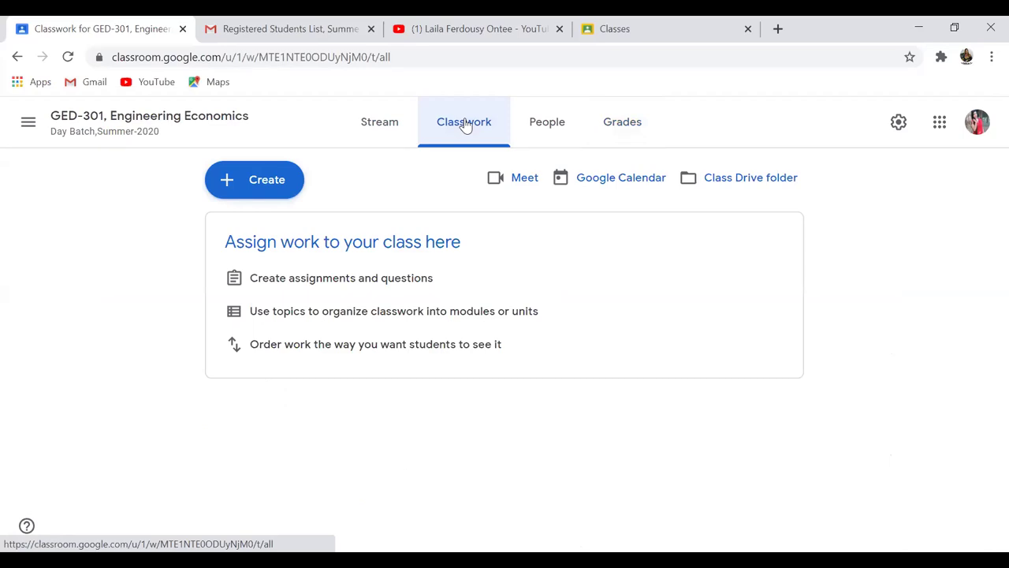
Switch to the MBS-405, Managerial Economics class and open its classwork page
left_click(28, 122)
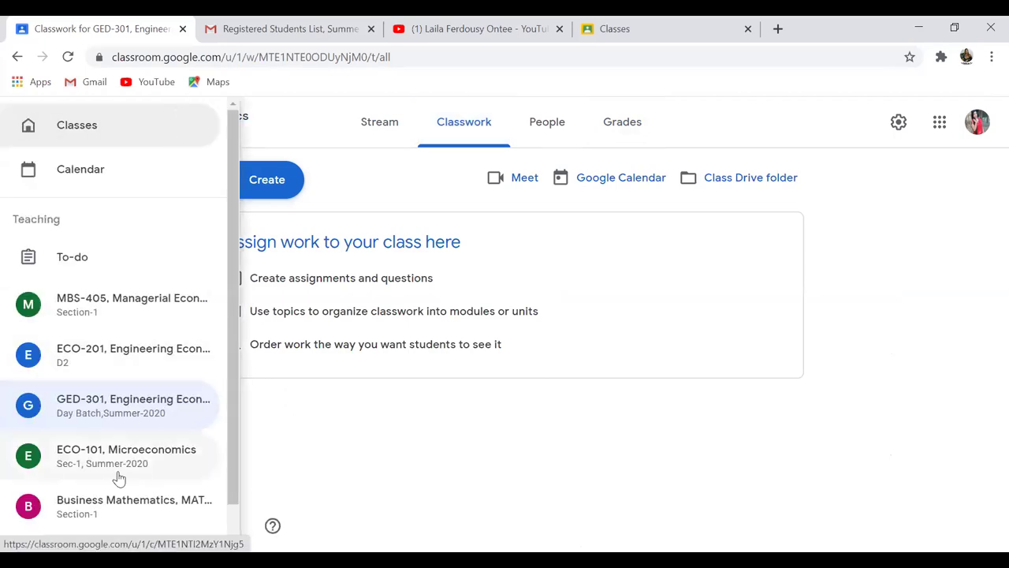
left_click(152, 303)
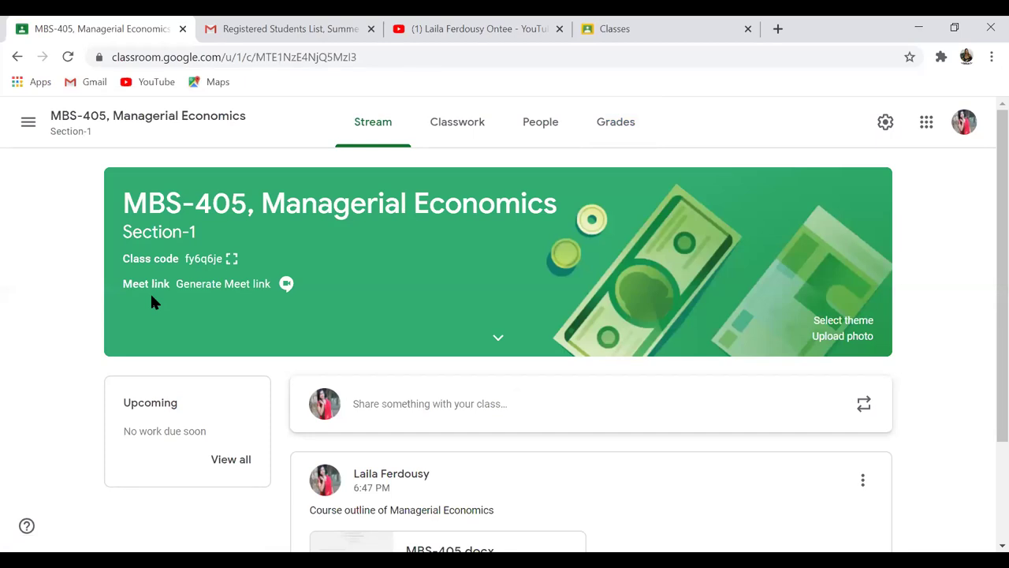
left_click(464, 124)
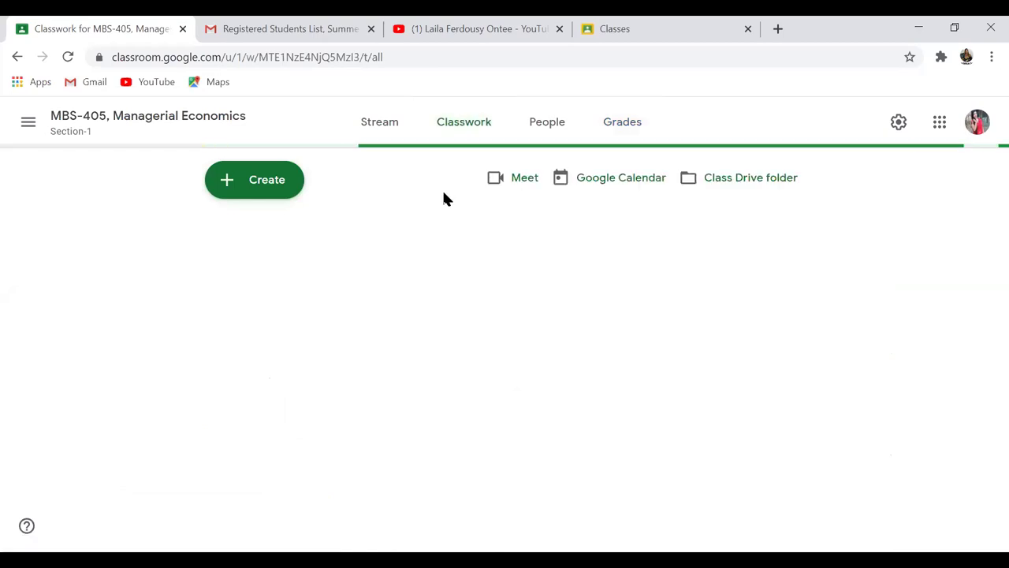
Open a blank assignment form, examine its settings, file creation and attachment options, and close it without assigning anything
left_click(249, 196)
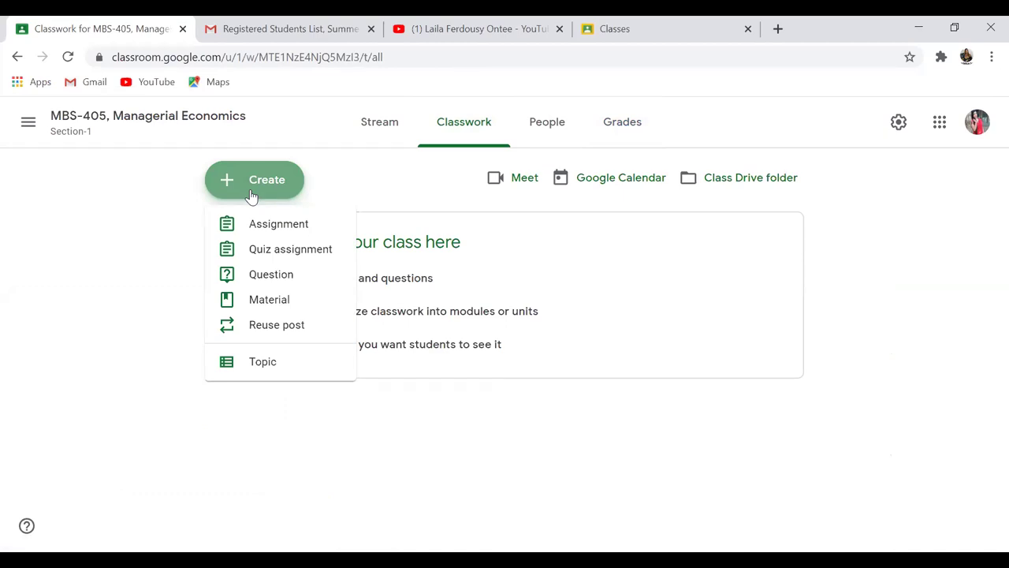
left_click(287, 228)
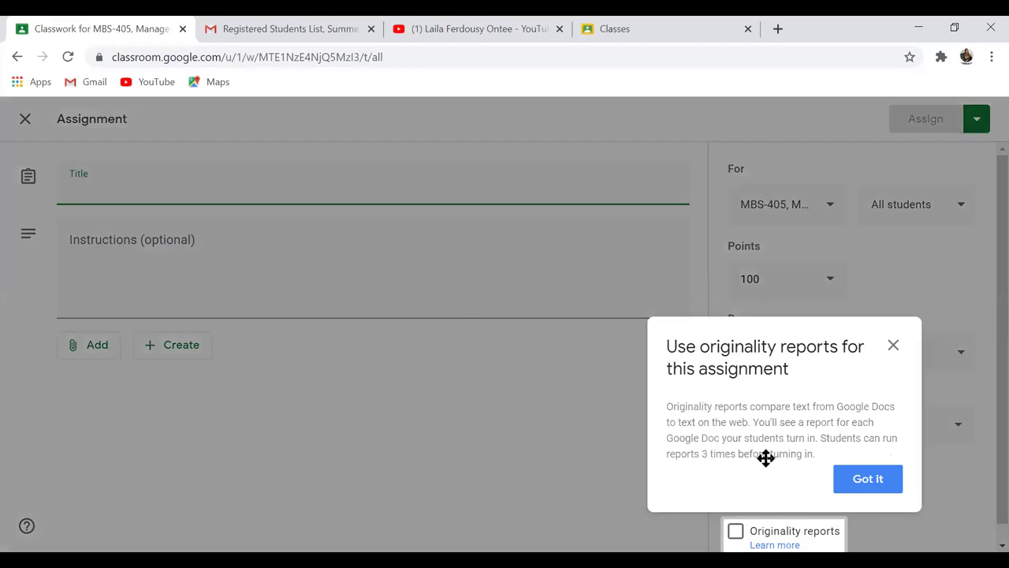
left_click(868, 481)
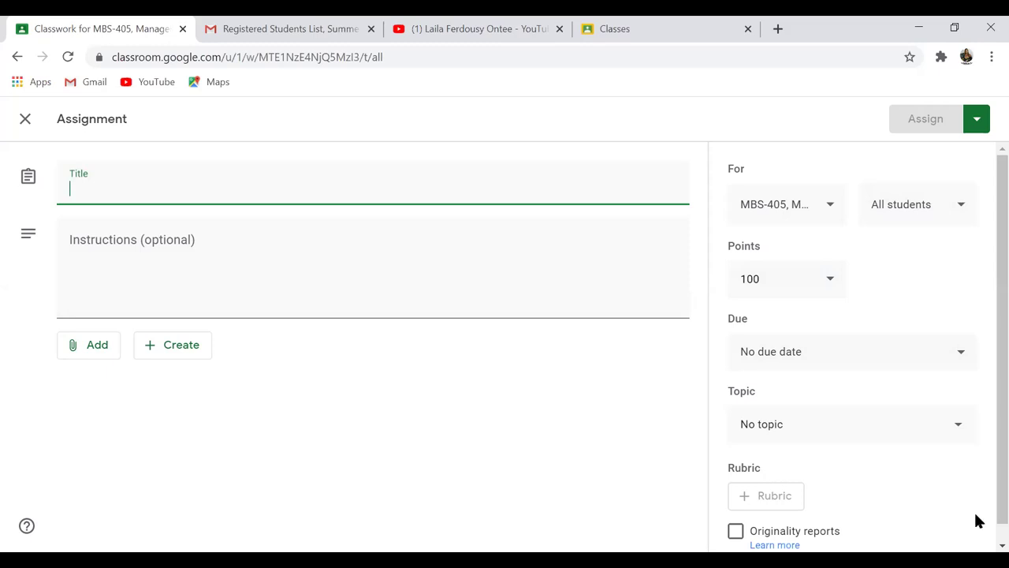
scroll(514, 348, "down", 1)
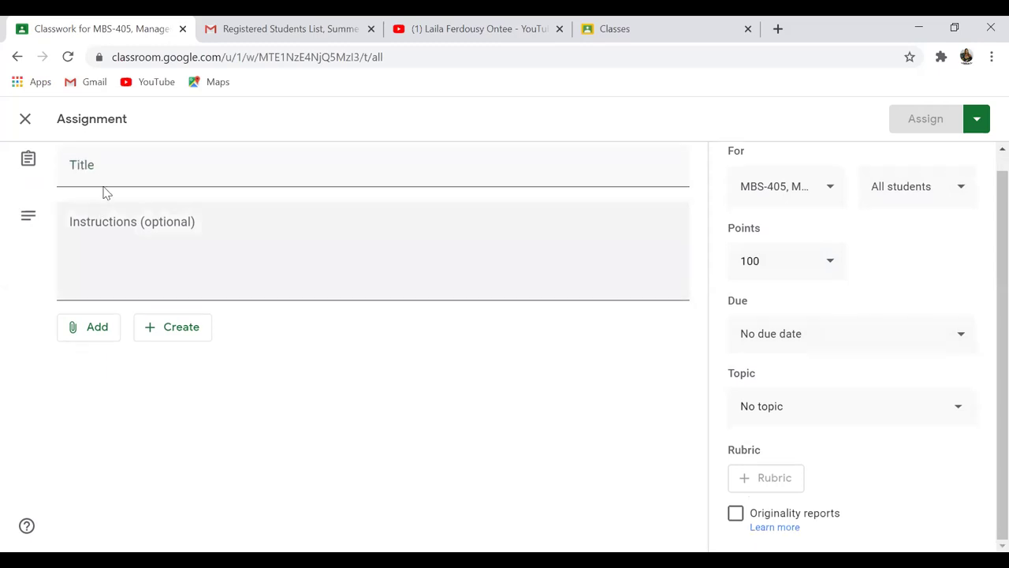
left_click(157, 332)
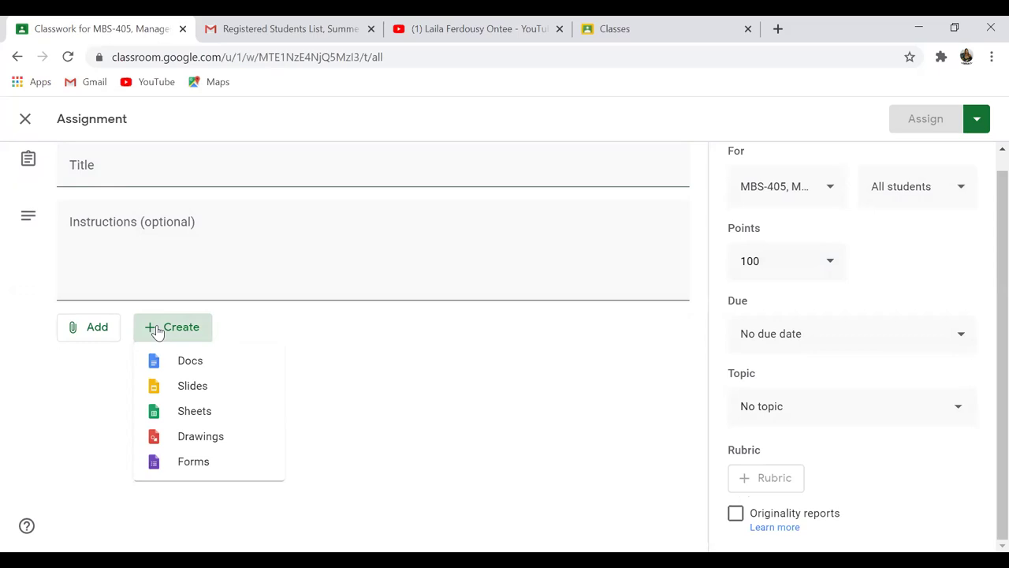
left_click(350, 372)
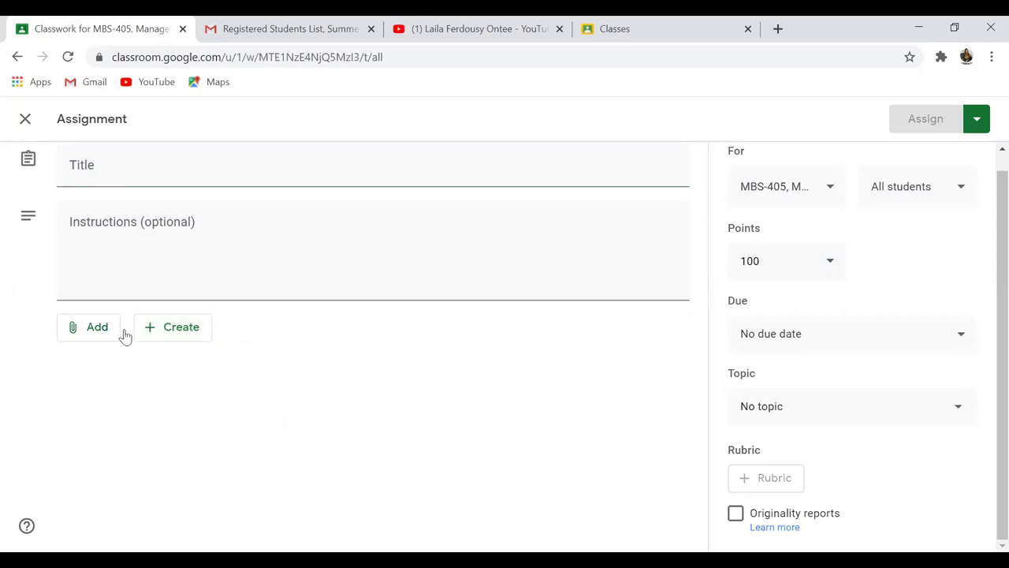
left_click(94, 331)
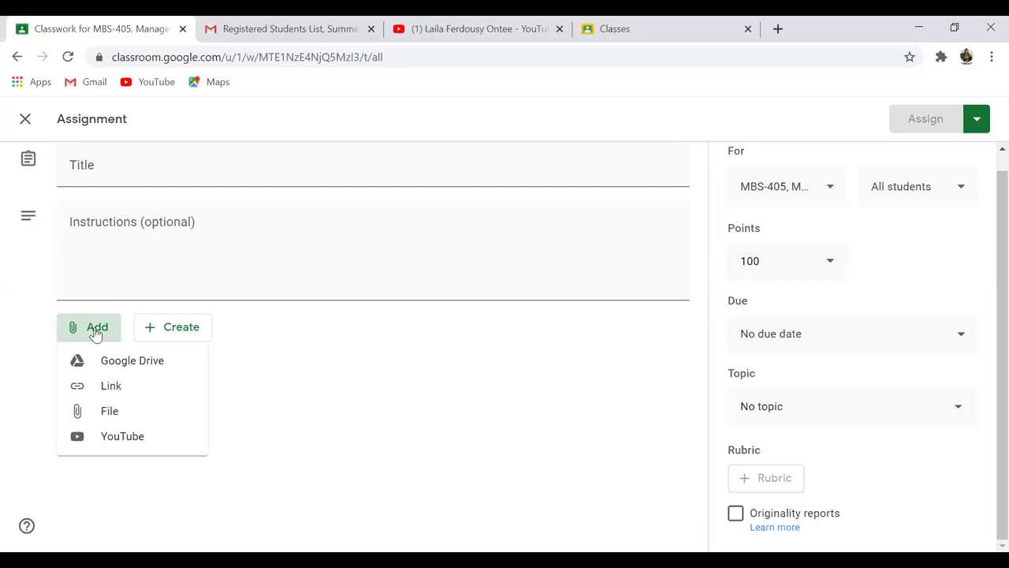
left_click(94, 335)
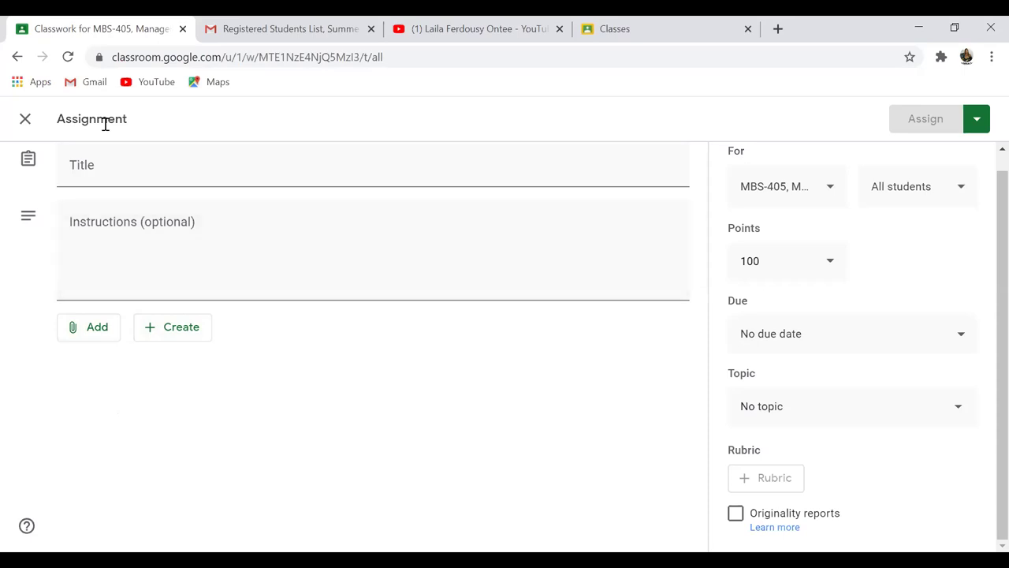
left_click(27, 121)
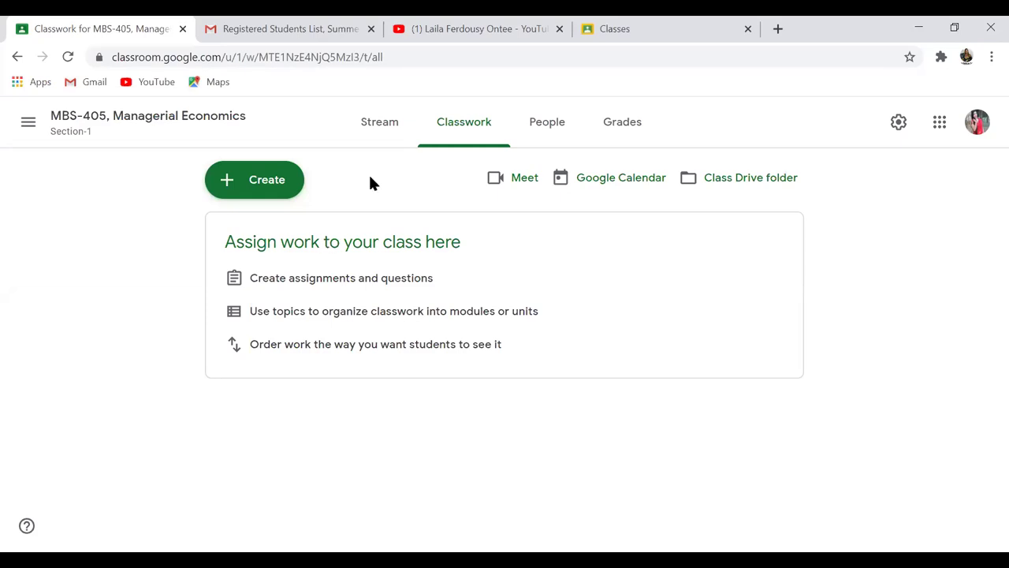
Start a new classwork material in MBS-405 titled "Reference Book of Managerial Economics", correcting the spelling of "Reference"
left_click(389, 127)
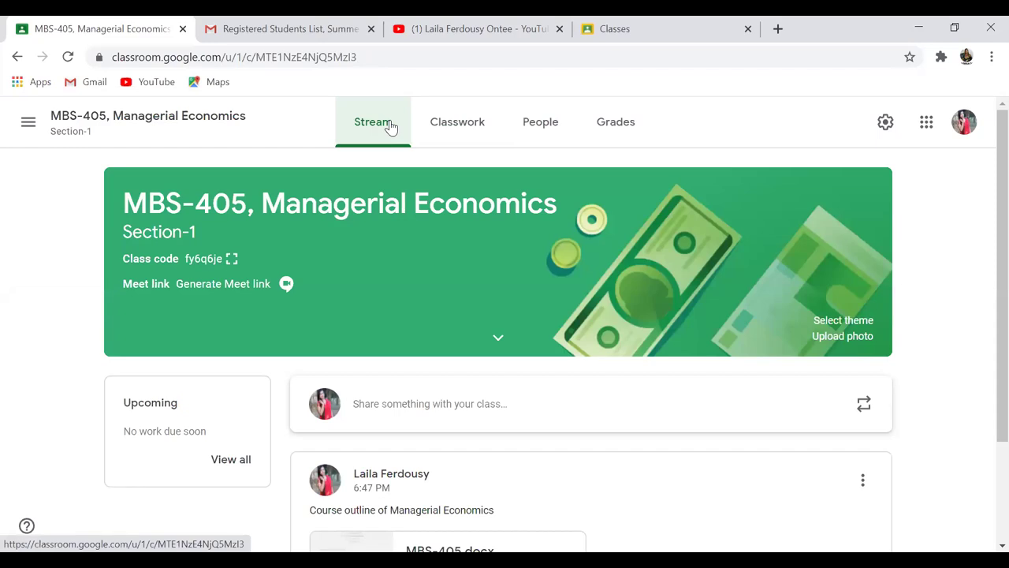
left_click(454, 130)
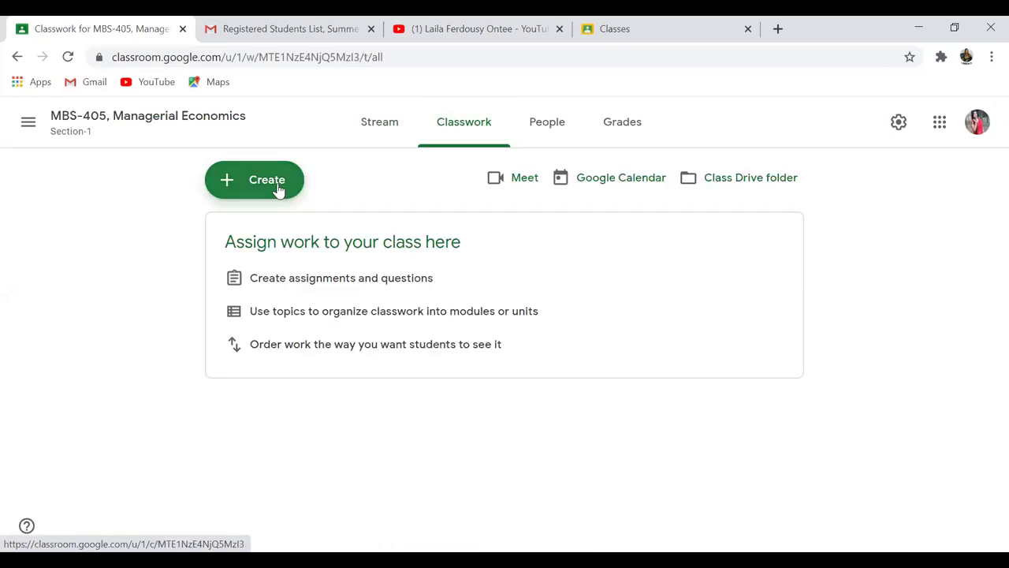
left_click(277, 191)
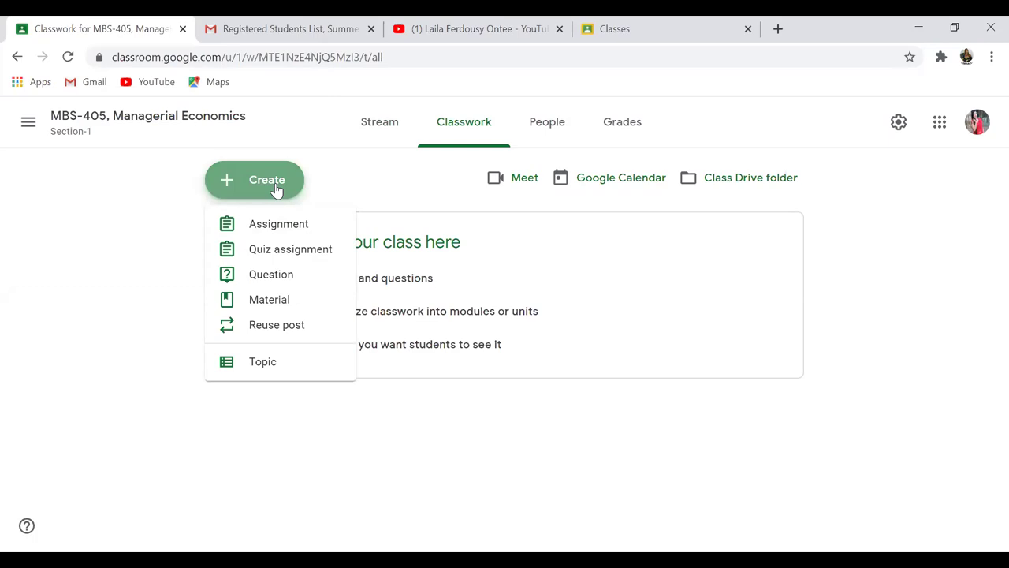
left_click(271, 303)
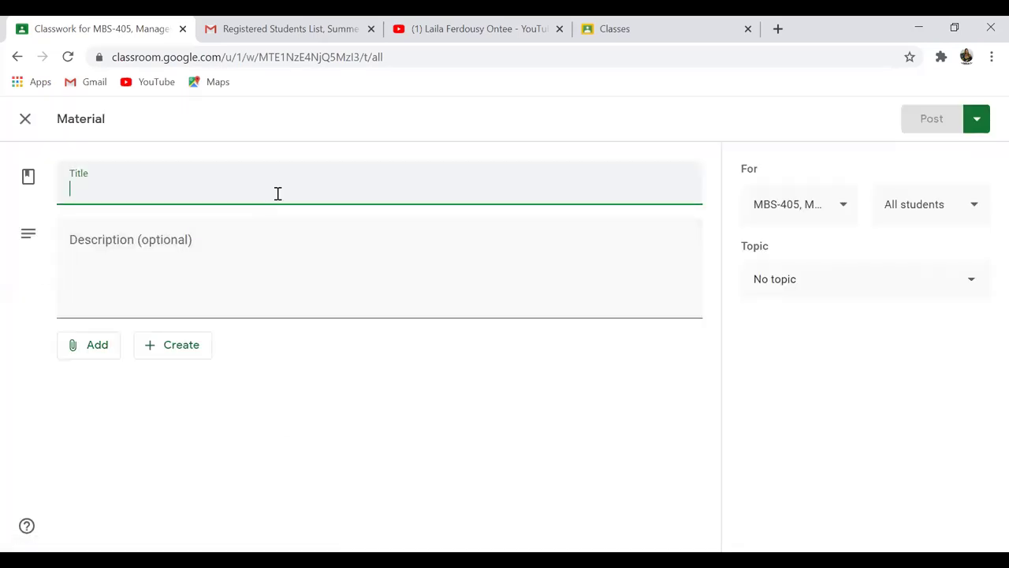
type("Referance")
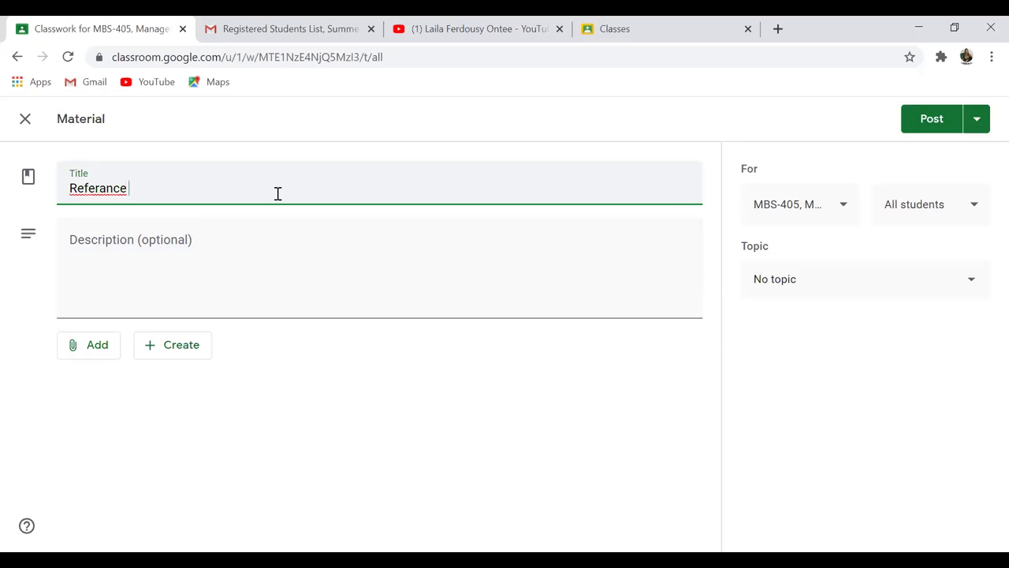
right_click(102, 187)
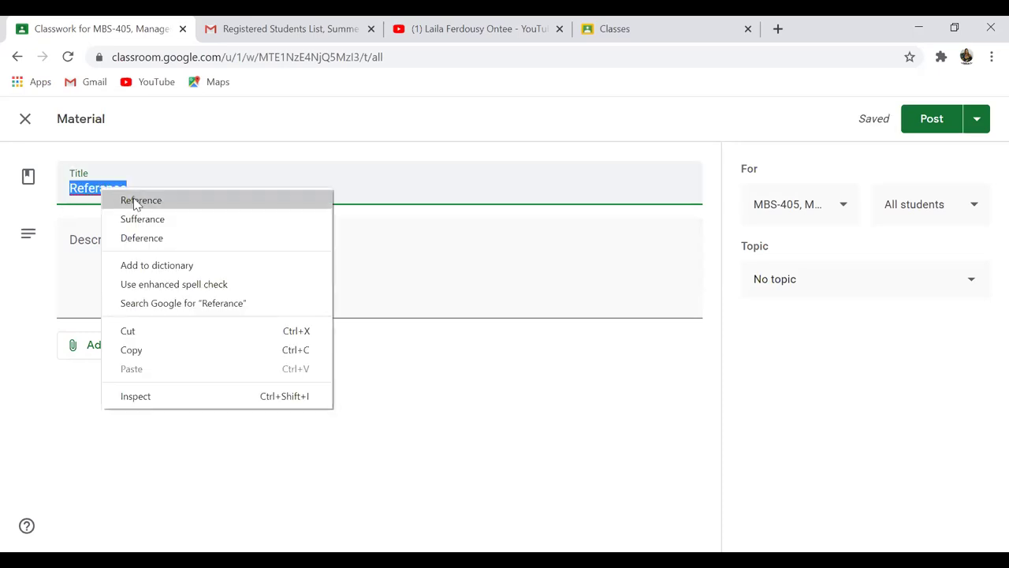
left_click(139, 198)
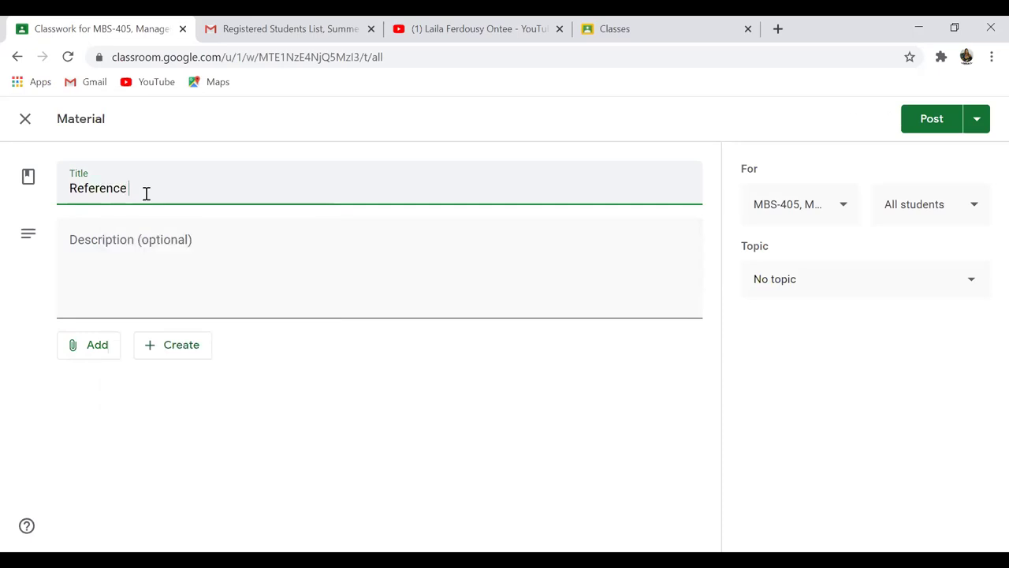
type("Book of Managerial ")
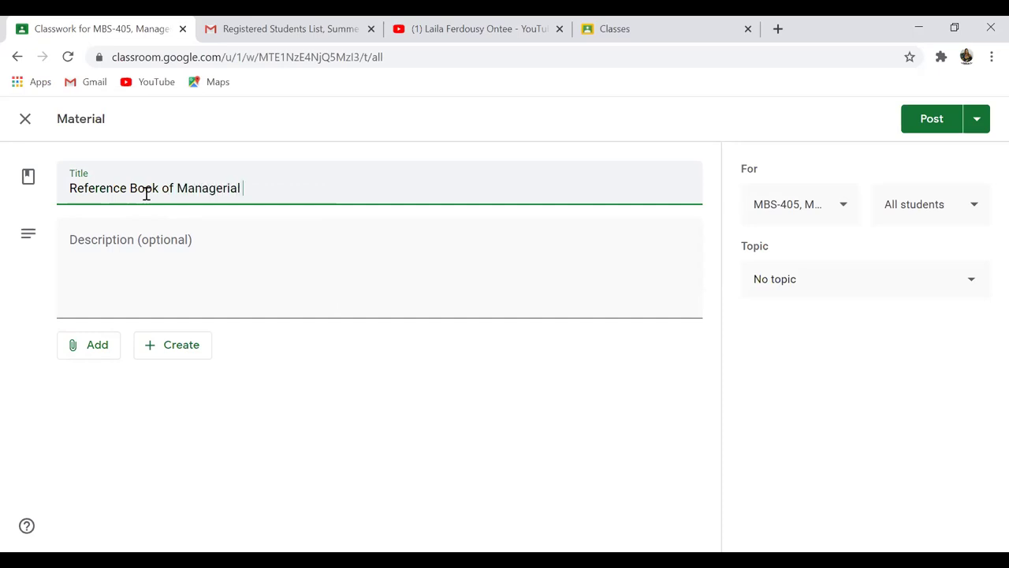
type("Economics")
left_click(195, 260)
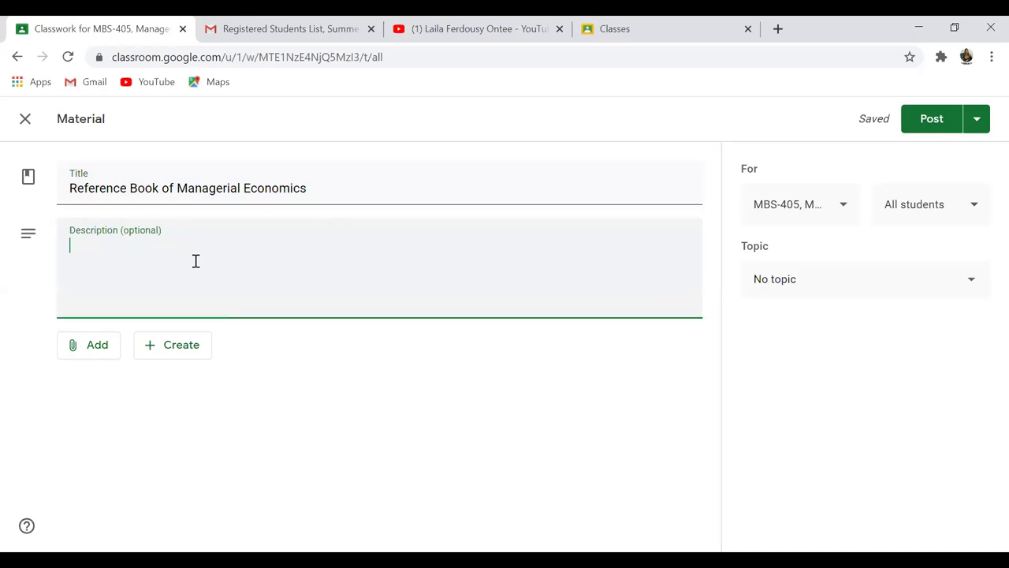
Attach the file "Mark Hirschey-Managerial Economics.pdf" from the Course materials folder of MBS 405 on the device to the material
left_click(98, 349)
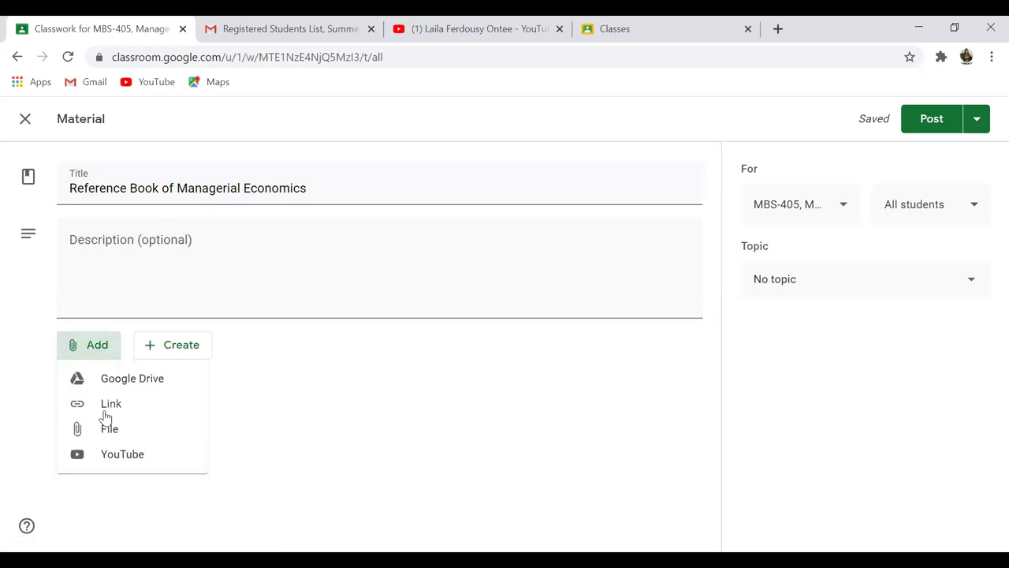
left_click(110, 430)
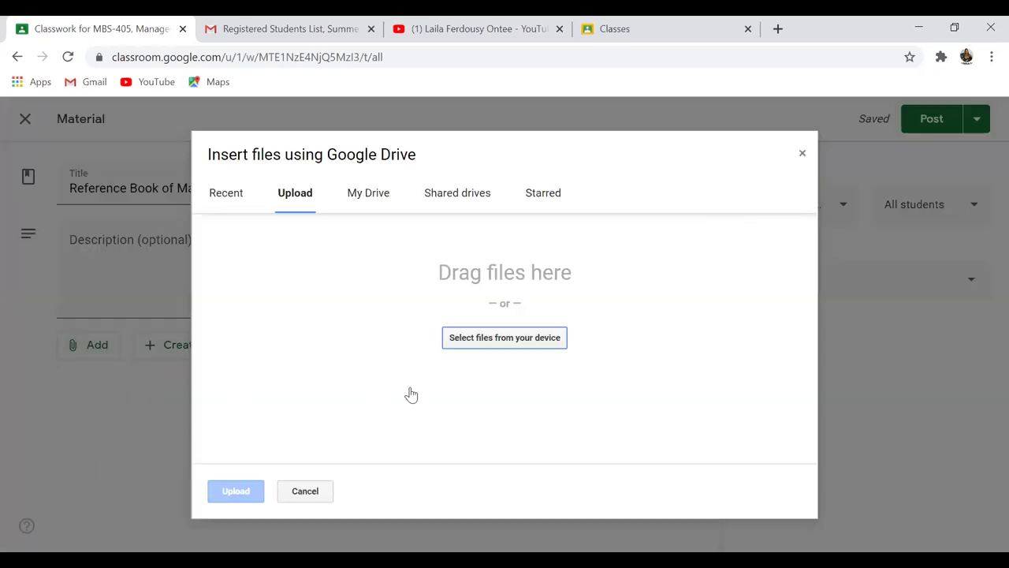
left_click(516, 345)
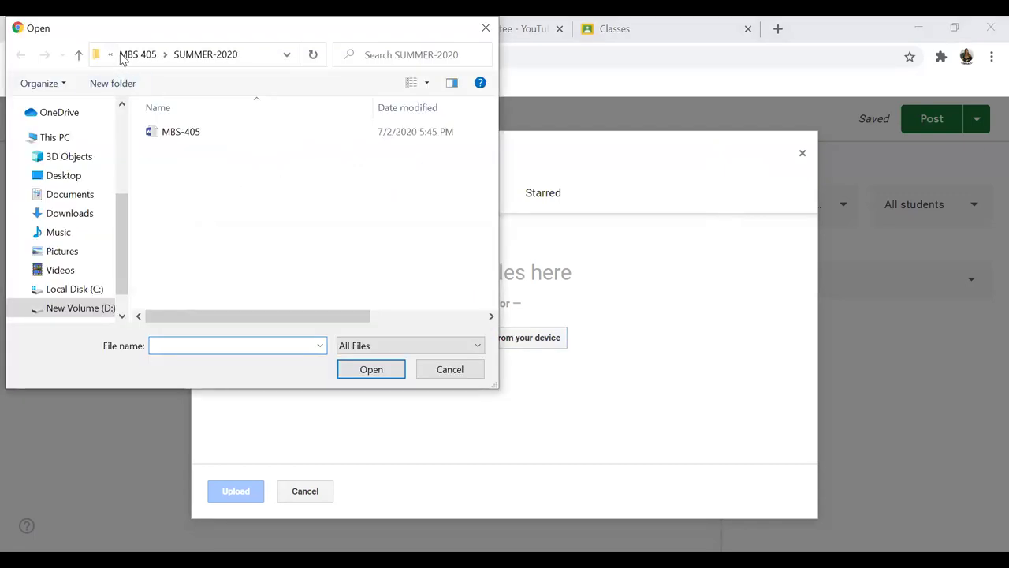
left_click(124, 55)
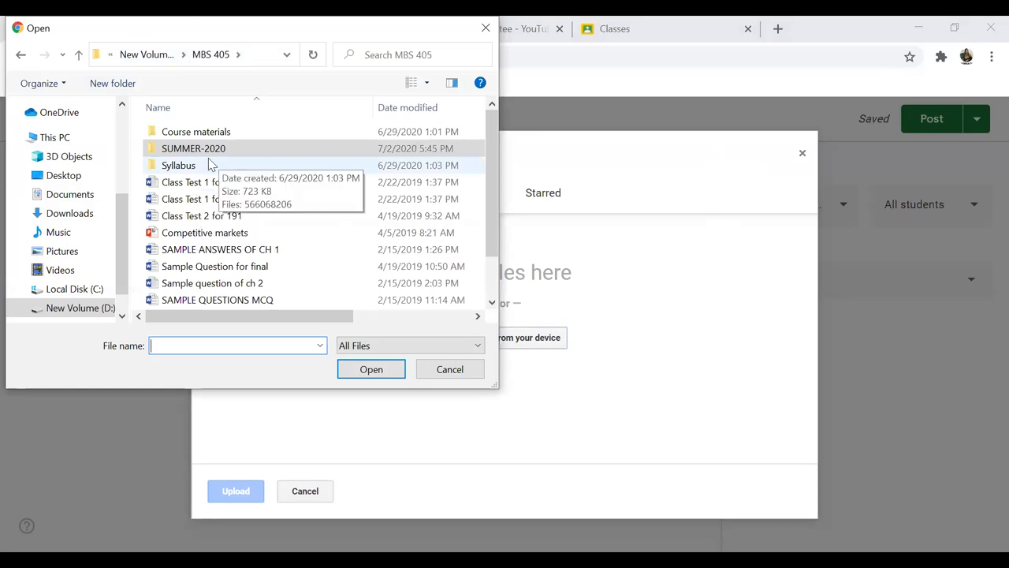
double_click(207, 132)
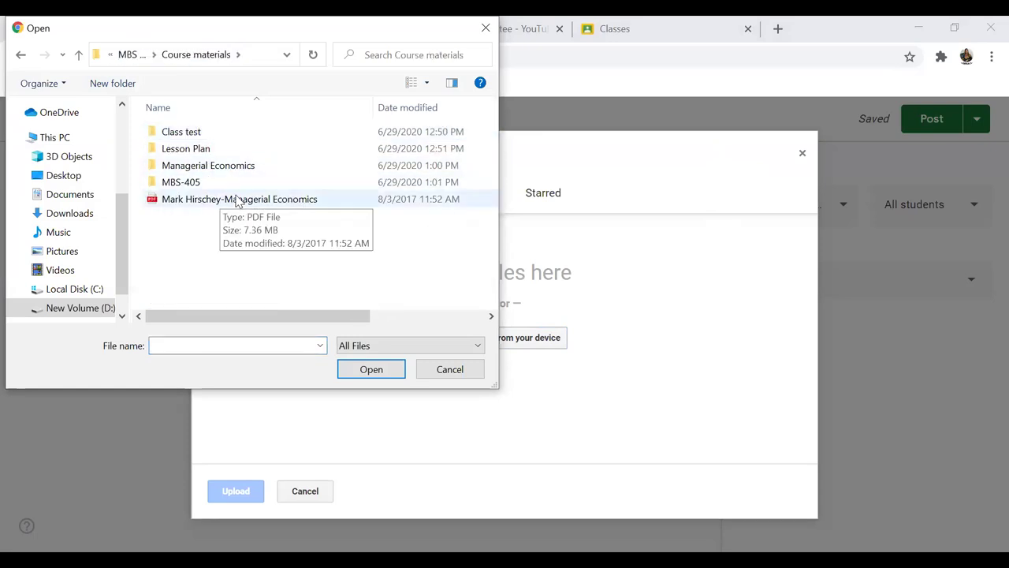
left_click(236, 200)
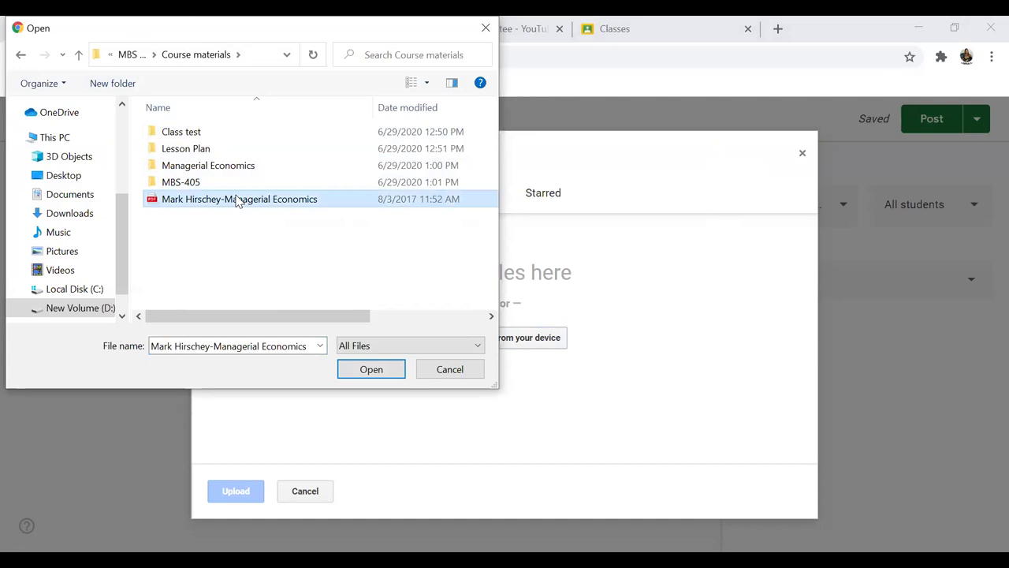
left_click(370, 369)
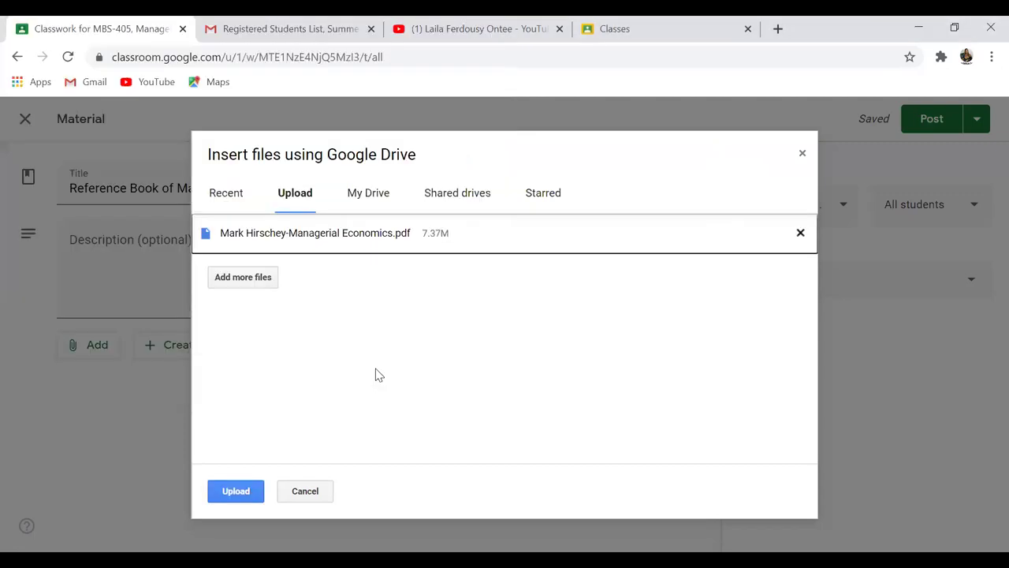
left_click(239, 495)
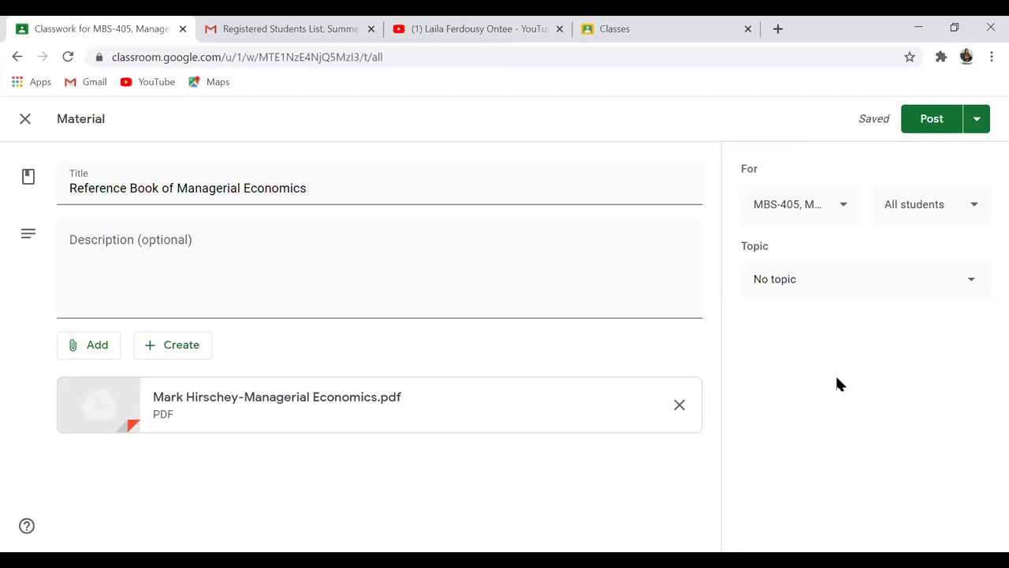
Keep all students selected as recipients of the reference book material and post it to the class
left_click(976, 210)
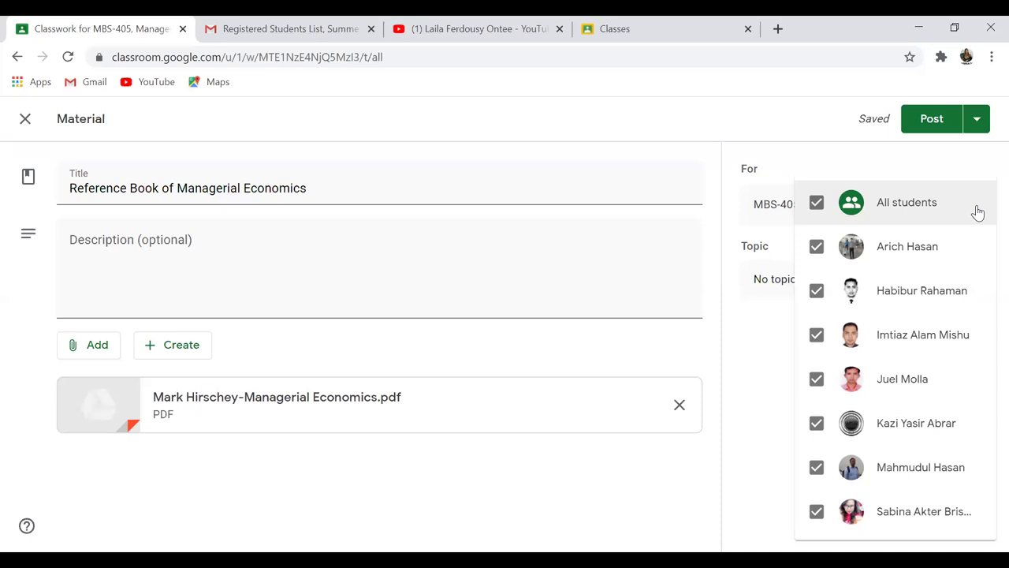
left_click(977, 212)
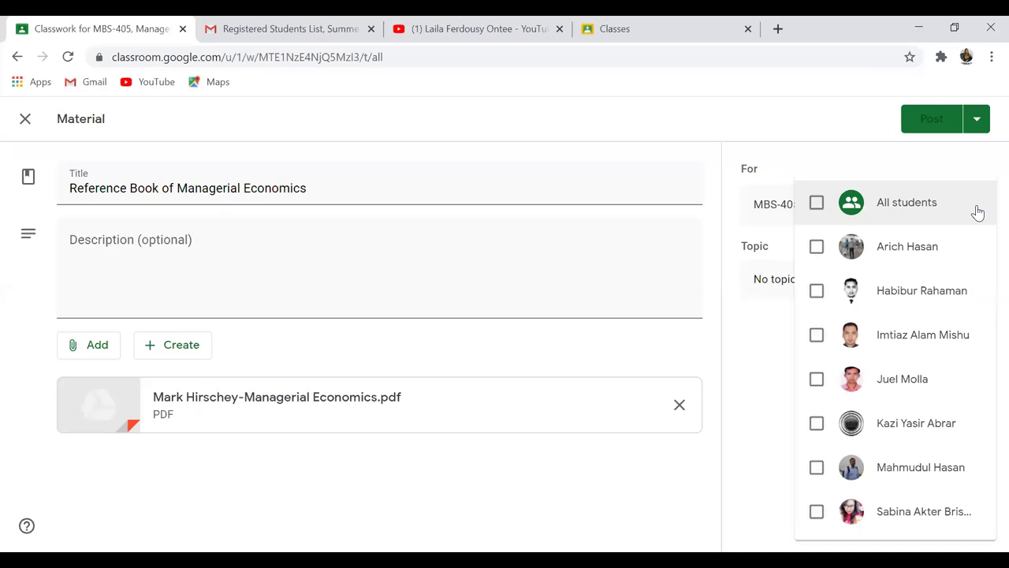
left_click(976, 213)
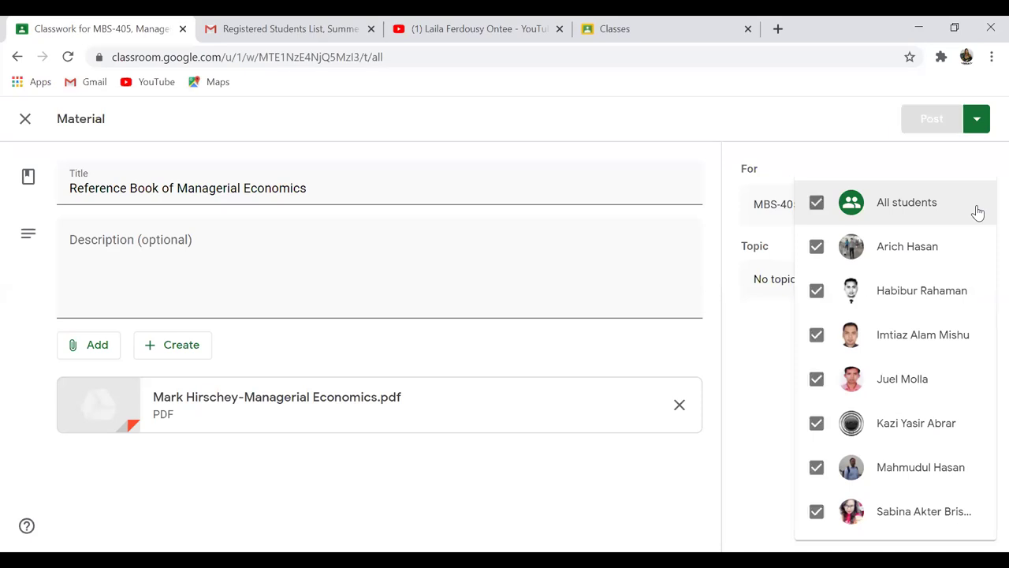
left_click(757, 318)
left_click(934, 119)
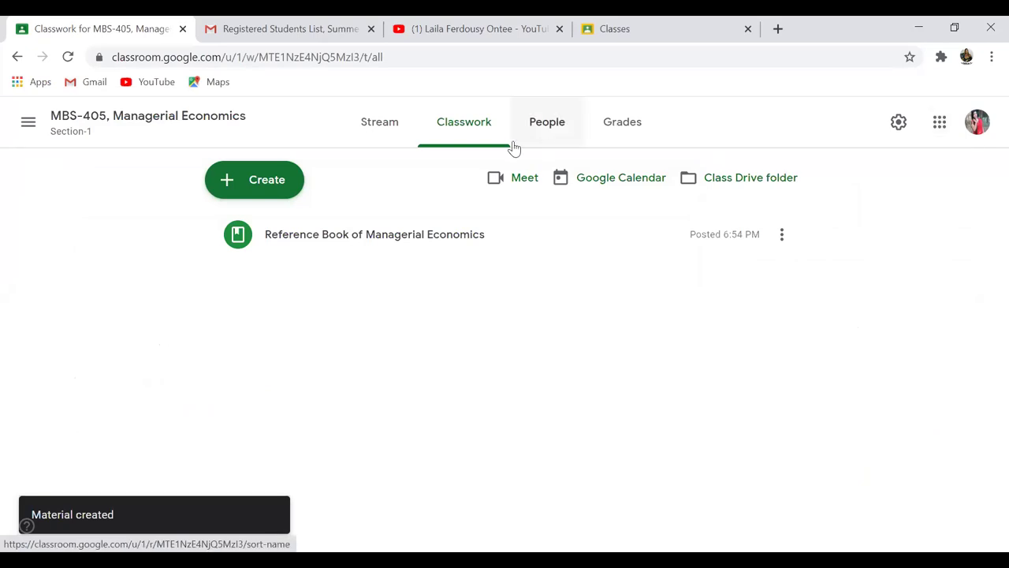
Open the MBS-405 class stream and look through the new material post and the course outline announcement
left_click(382, 127)
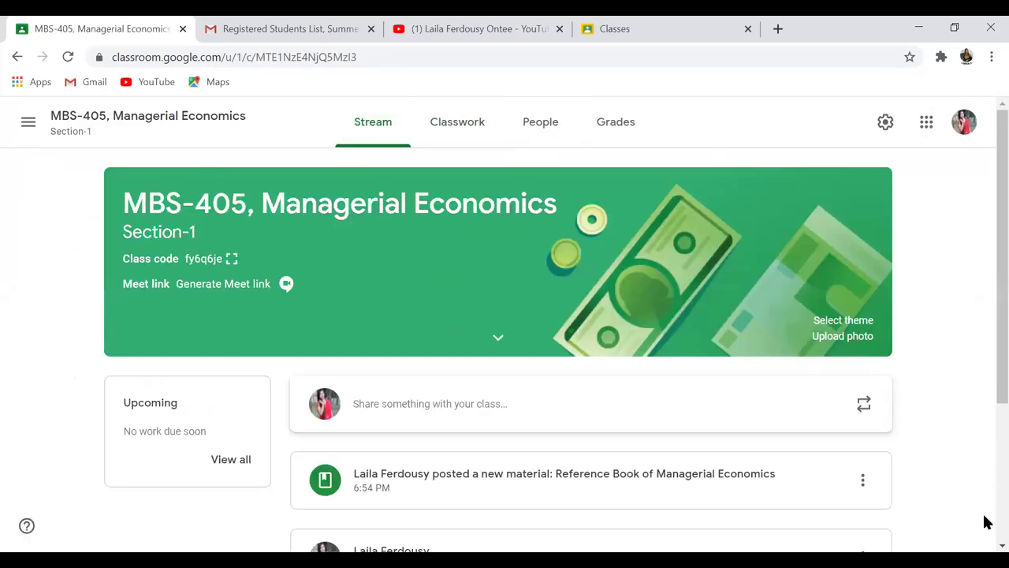
scroll(1000, 544, "down", 2)
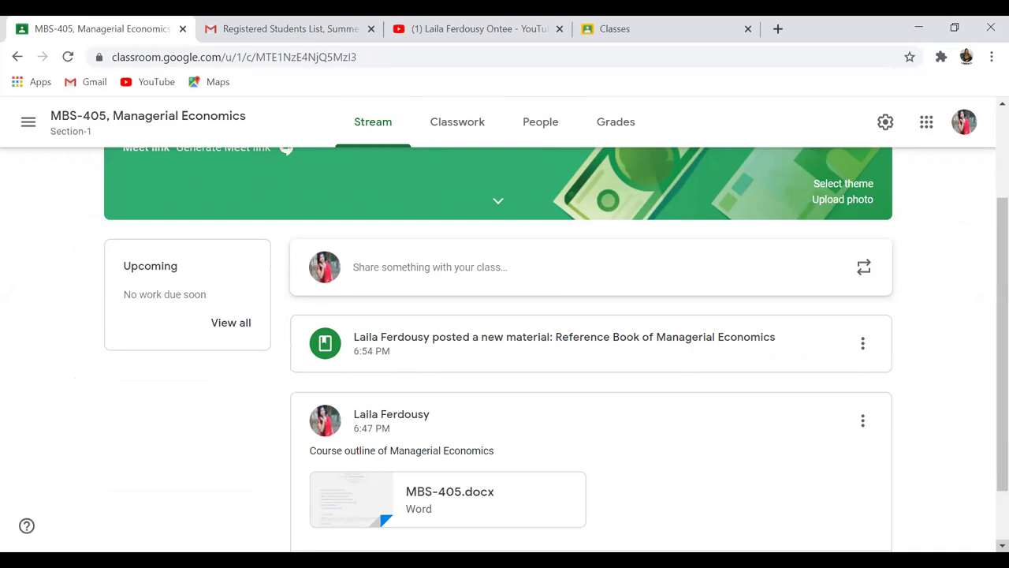
scroll(556, 349, "down", 1)
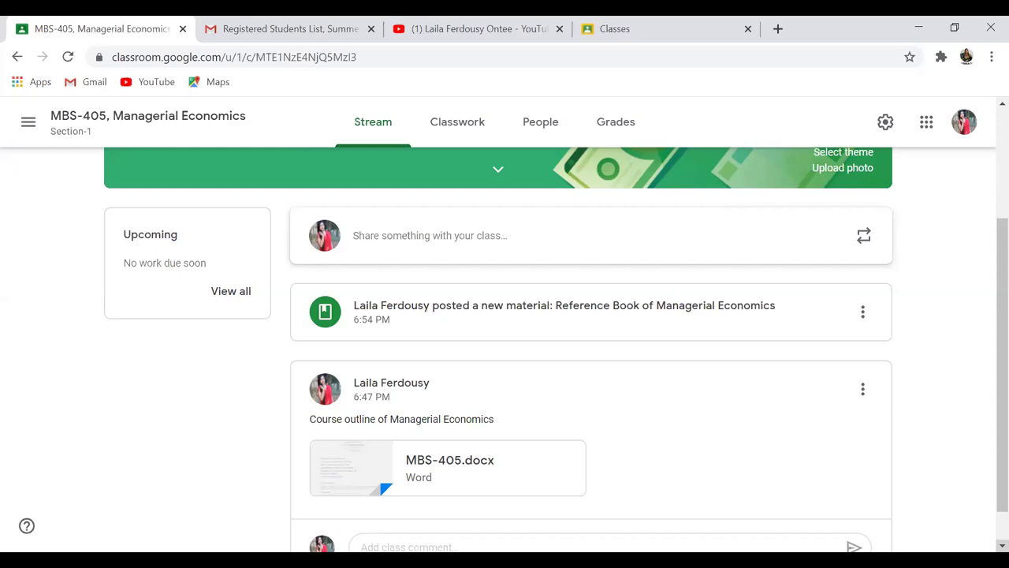
scroll(985, 541, "down", 1)
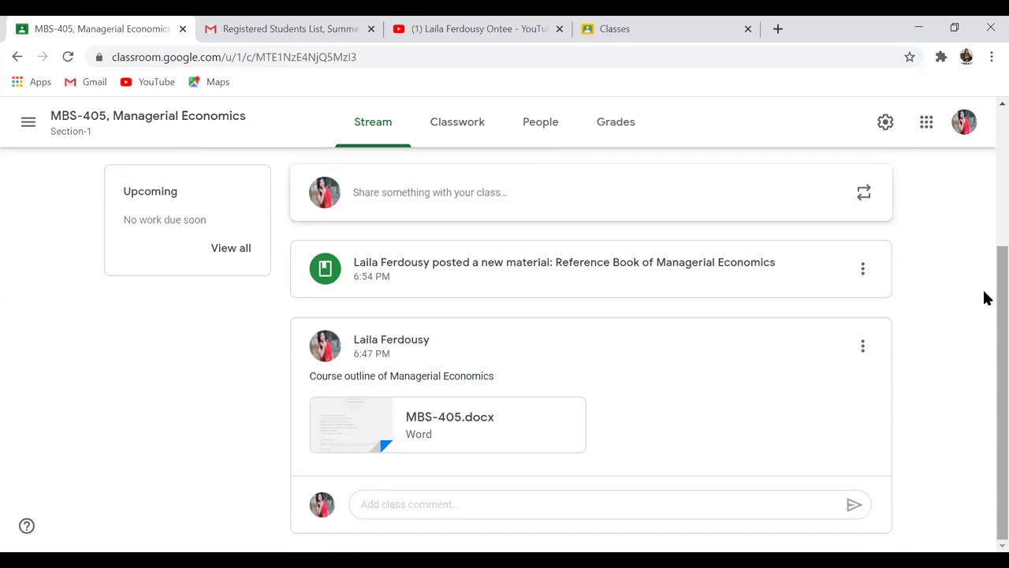
scroll(984, 210, "up", 3)
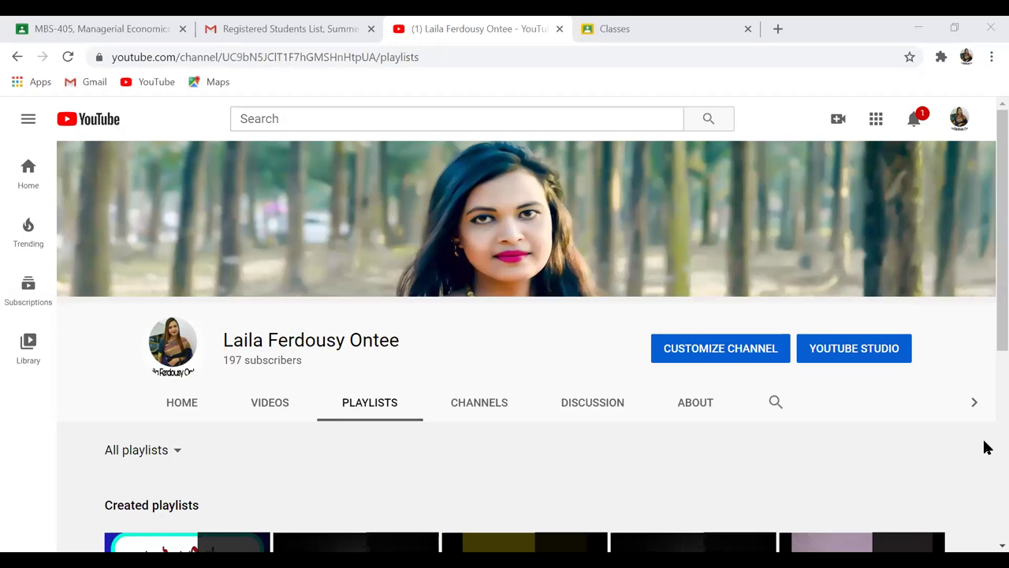
On the instructor's YouTube channel, look through the course playlists and the uploaded class videos
scroll(987, 448, "down", 4)
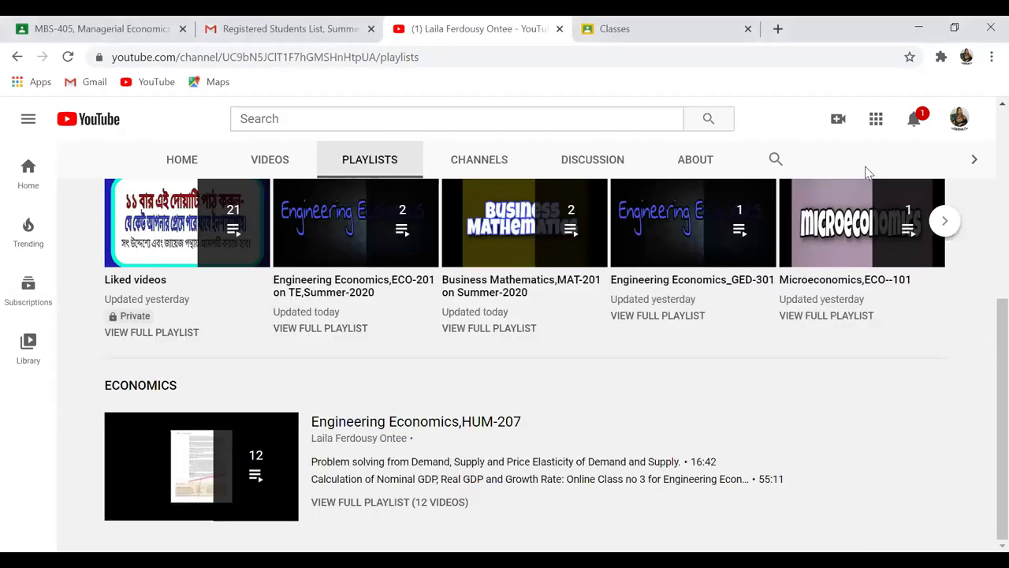
left_click(289, 154)
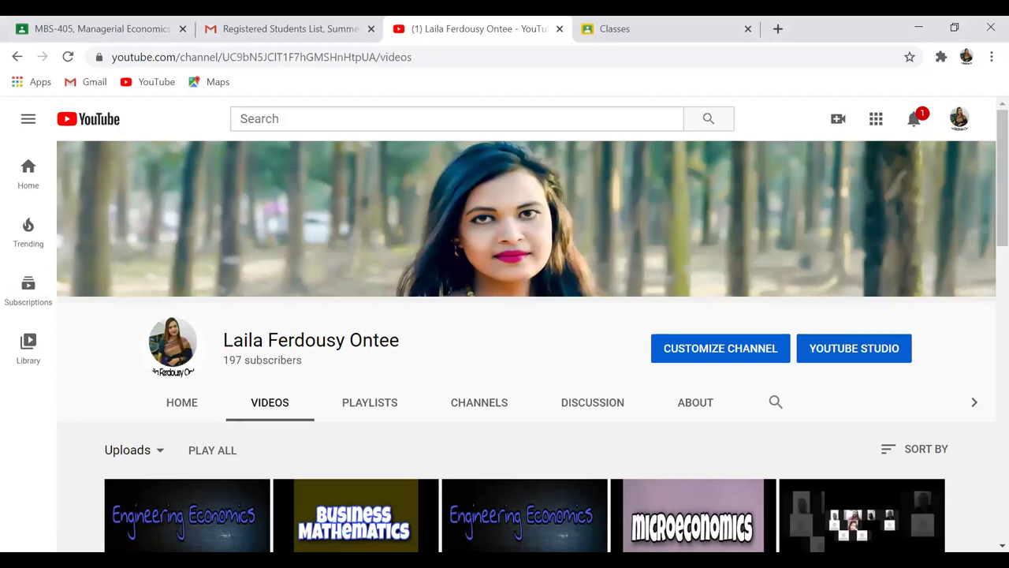
scroll(987, 518, "down", 2)
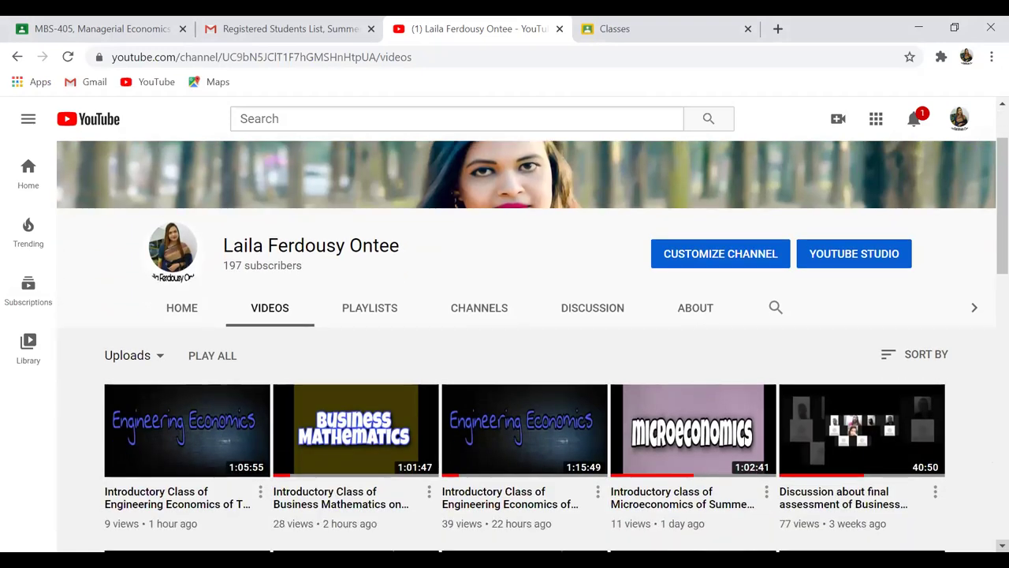
scroll(527, 346, "down", 2)
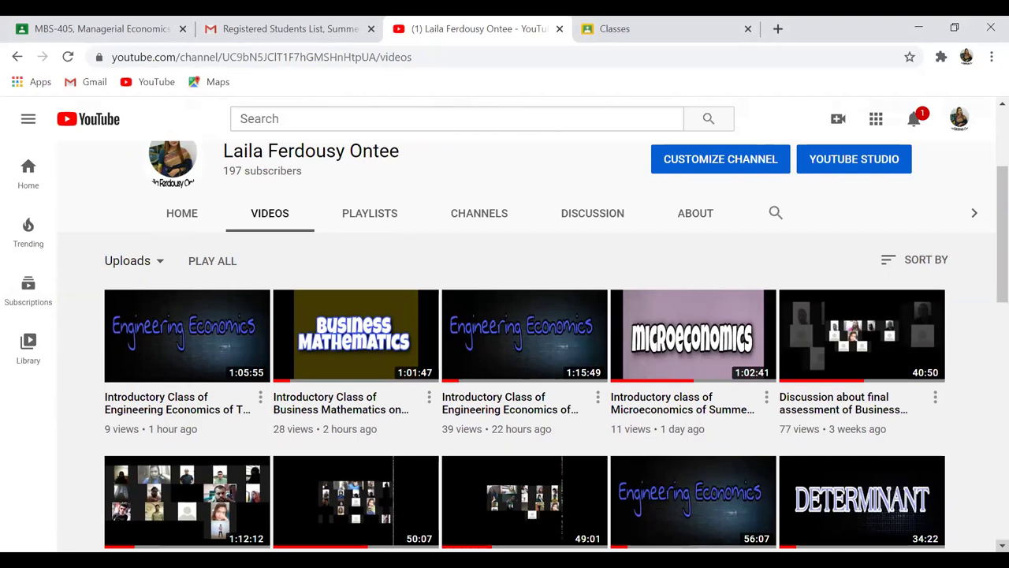
scroll(280, 382, "down", 1)
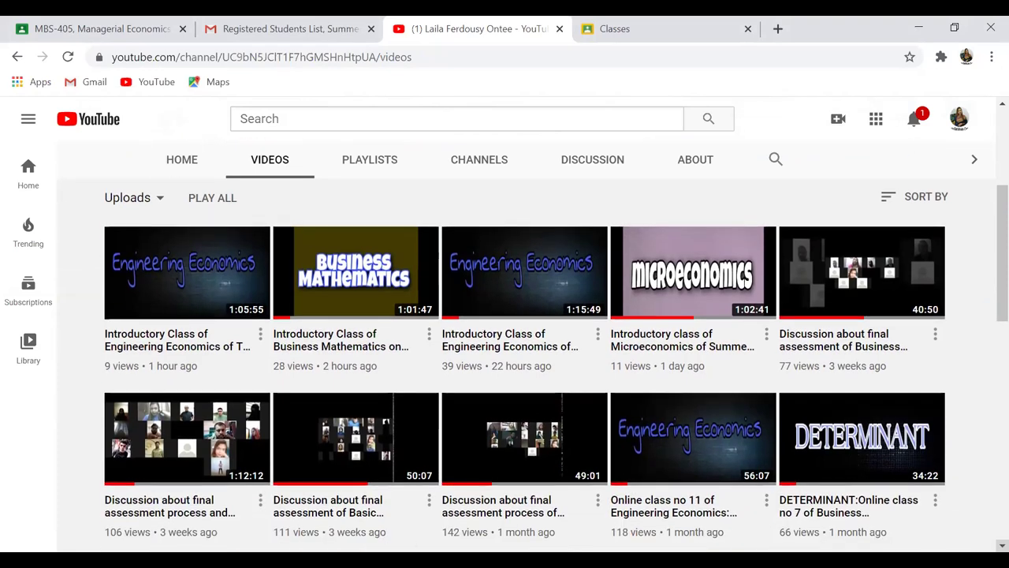